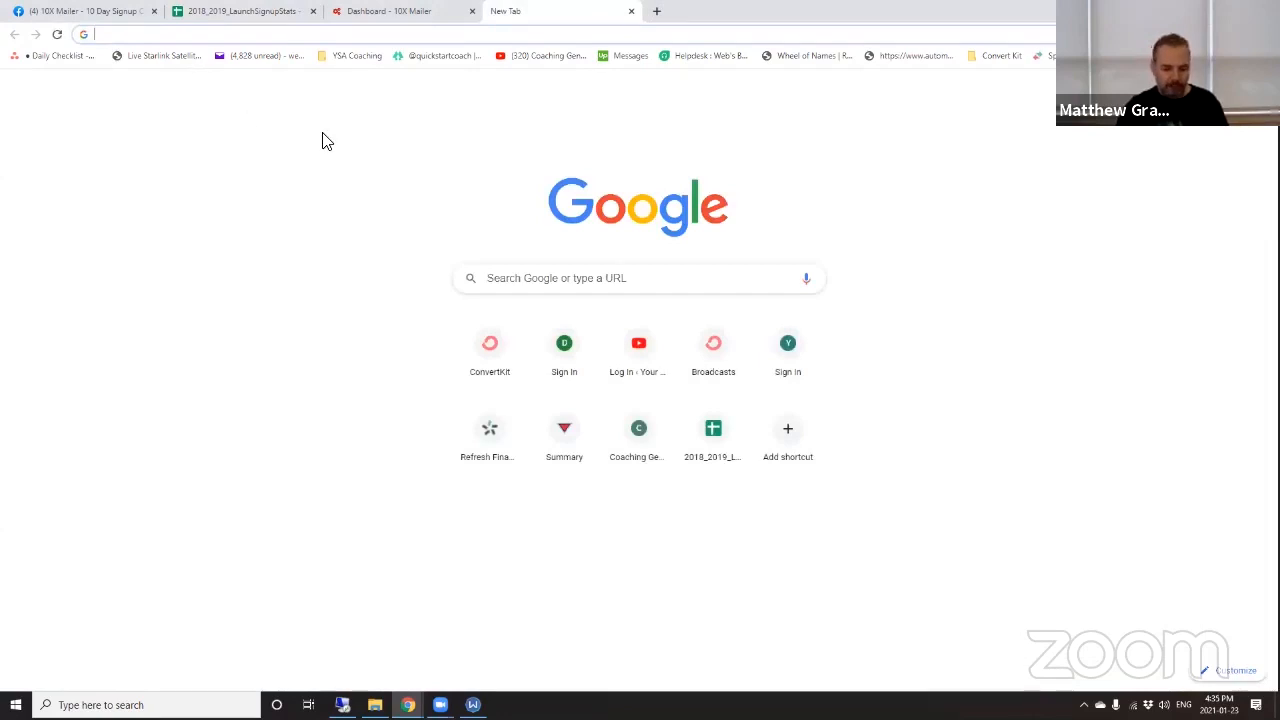
Step: In a new tab, enter 'safelistmatt' in the address bar
{"action": "type", "text": "safelistmatt"}
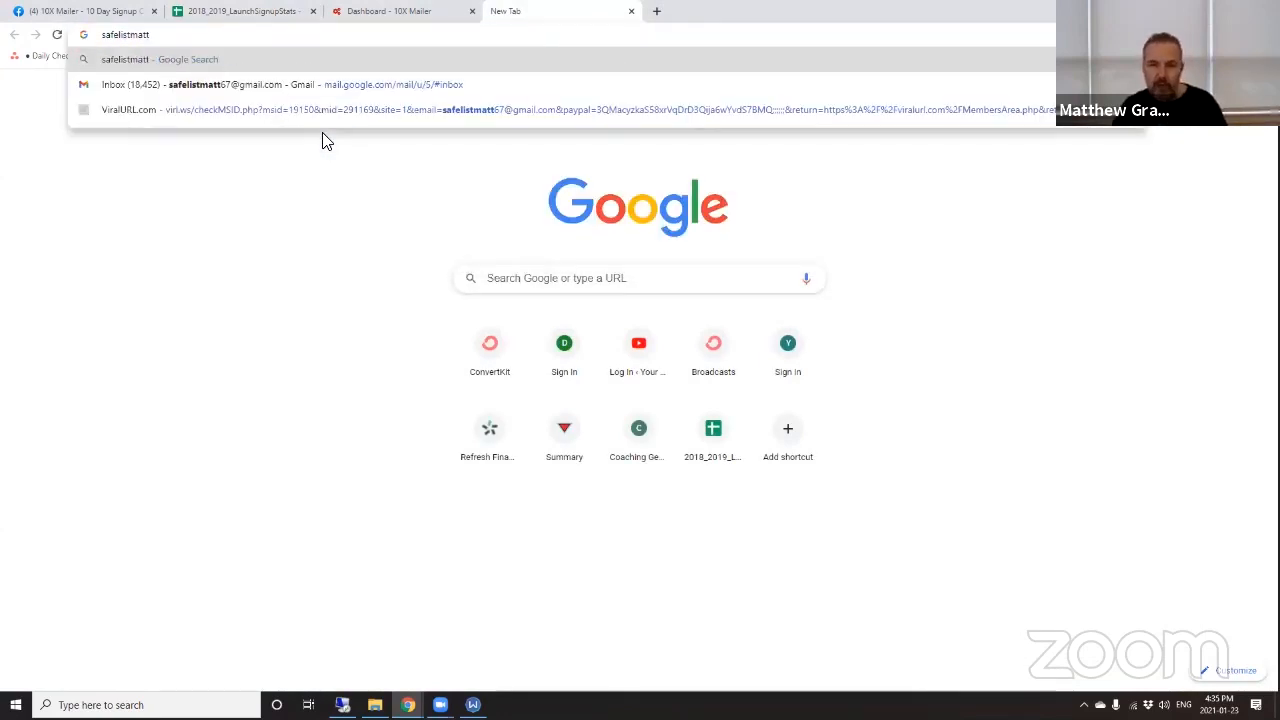
Step: Open the safelist account's Gmail inbox from the address bar suggestion
{"action": "left_click", "coordinate": [290, 90]}
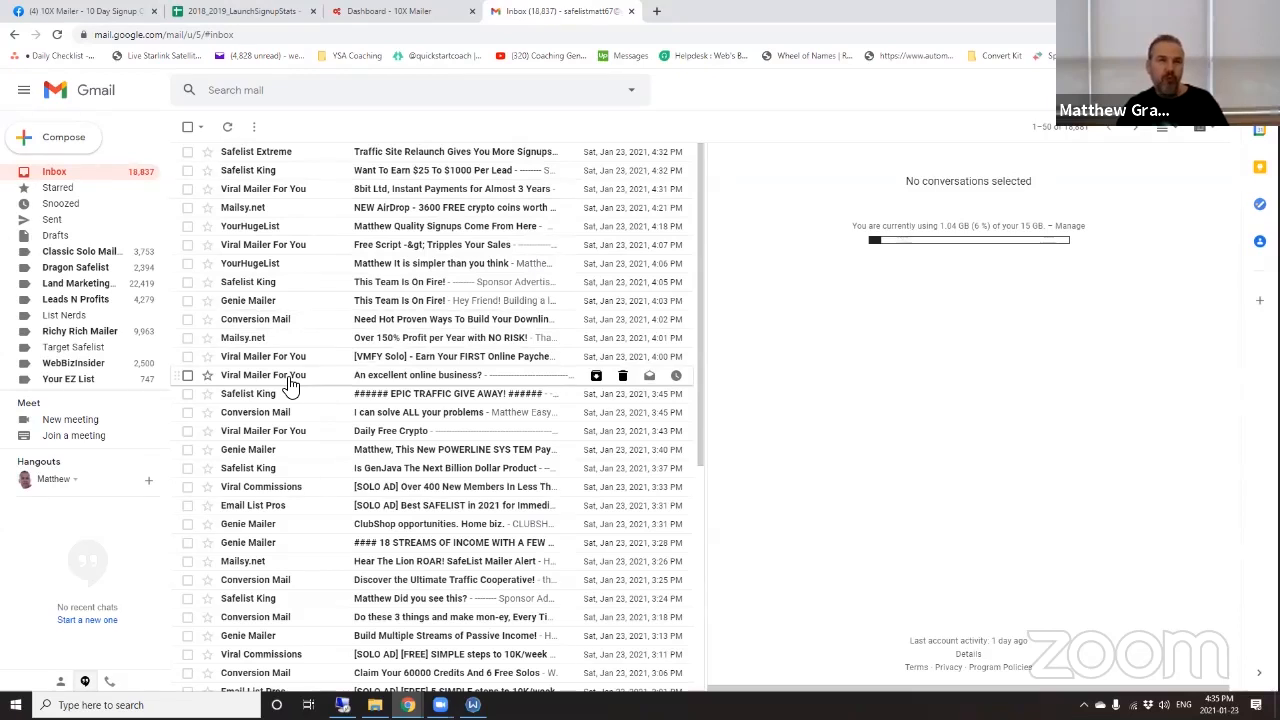
Step: Show only the 3,753 messages under the Classic Solo Mailer label
{"action": "mouse_move", "coordinate": [290, 385]}
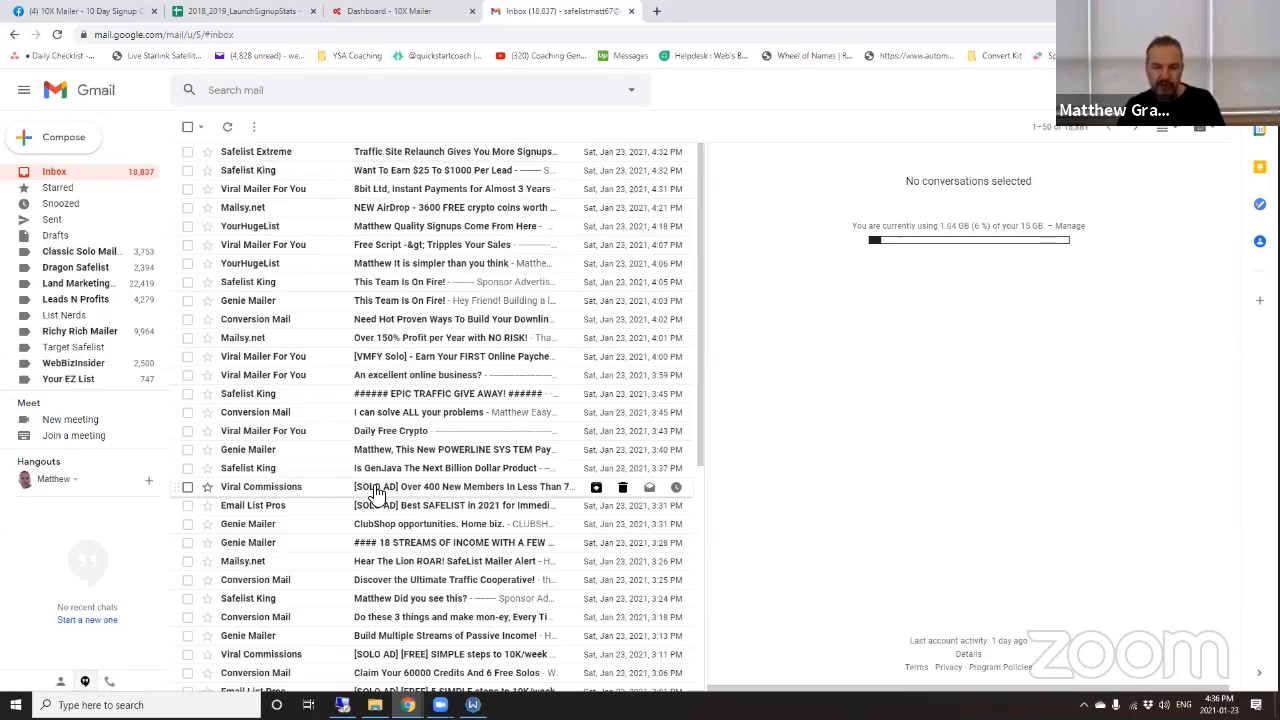
{"action": "left_click", "coordinate": [87, 255]}
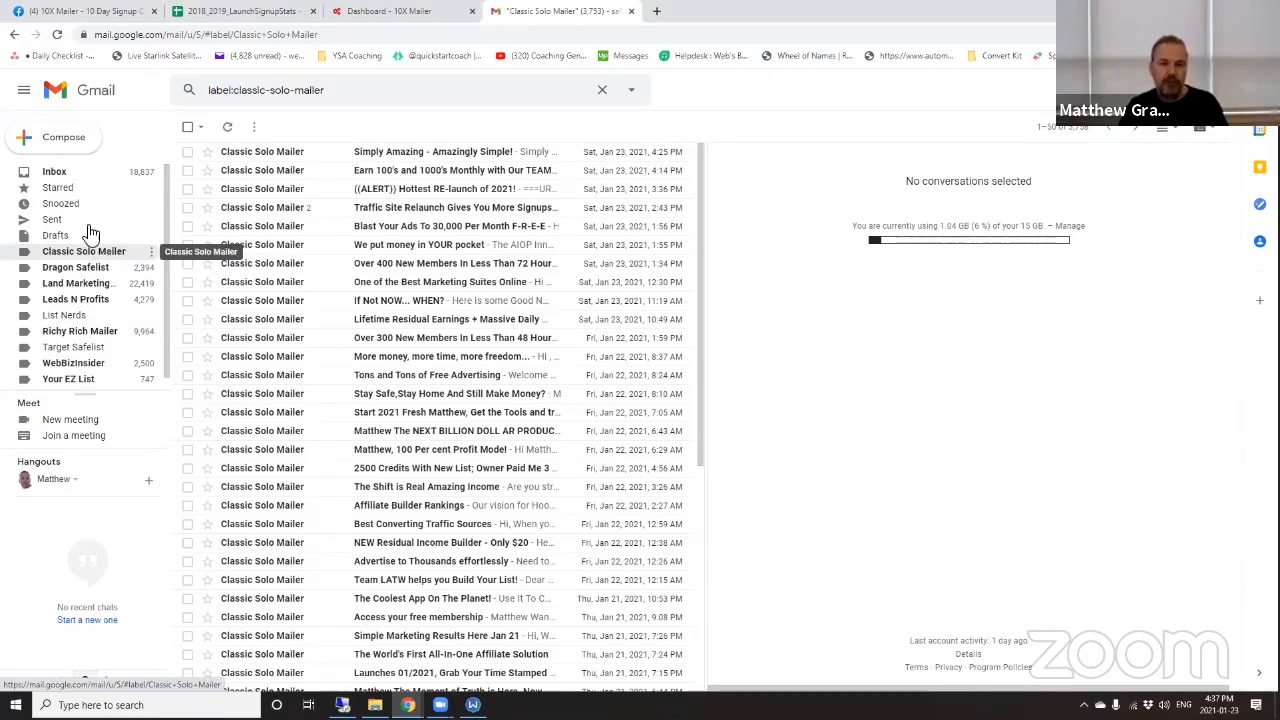
Step: Go back to the inbox listing all 18,837 safelist messages
{"action": "left_click", "coordinate": [55, 172]}
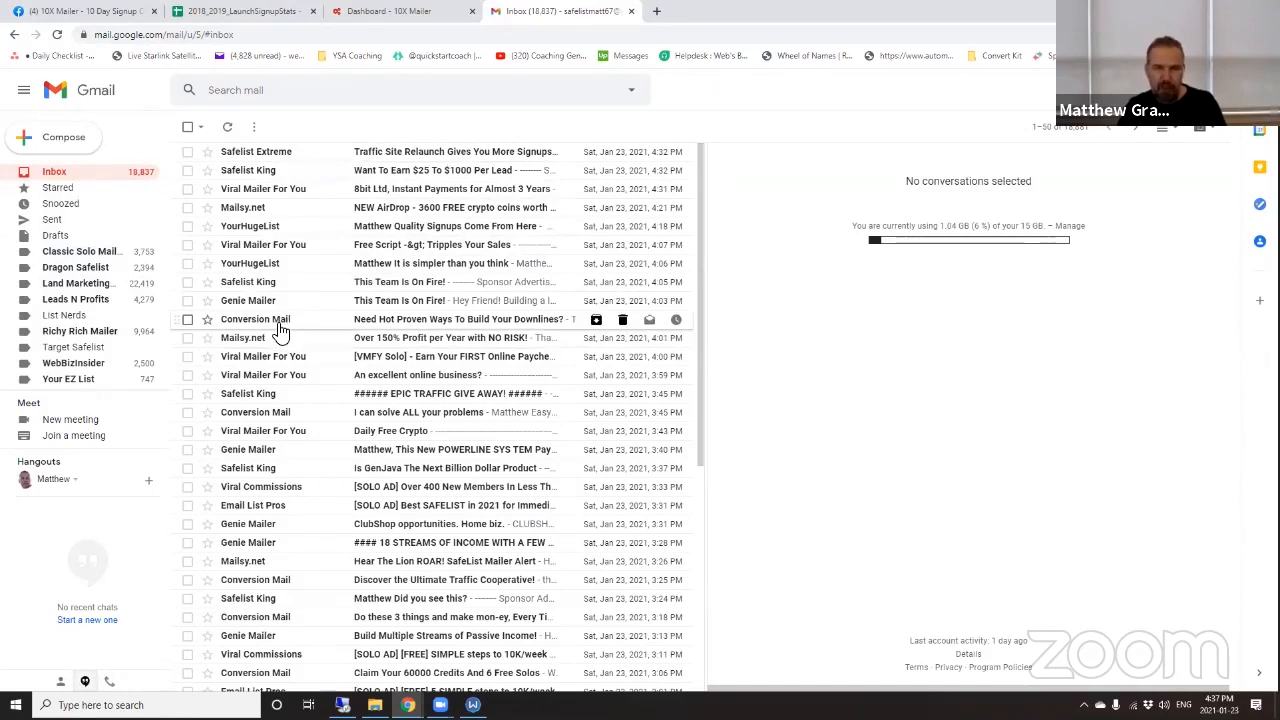
{"action": "mouse_move", "coordinate": [283, 327]}
{"action": "mouse_move", "coordinate": [256, 306]}
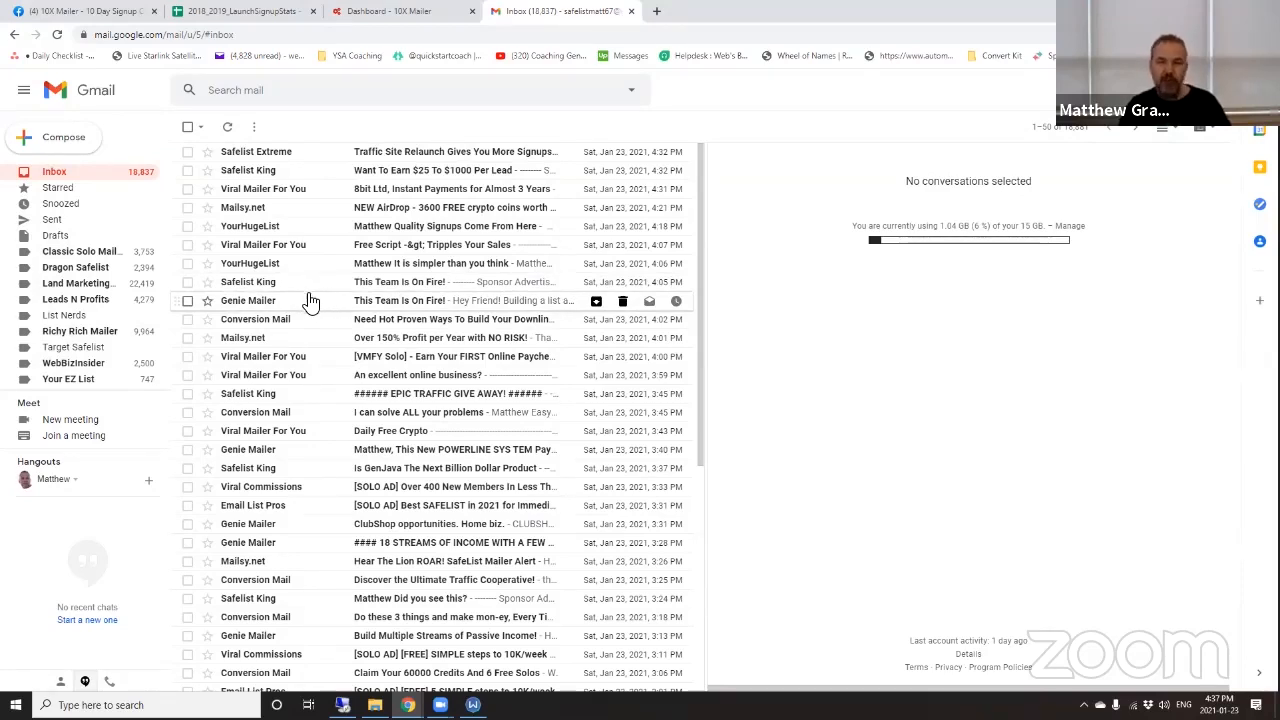
Step: Open Genie Mailer's 'This Team Is On Fire!' message and copy its sender address
{"action": "left_click", "coordinate": [250, 305]}
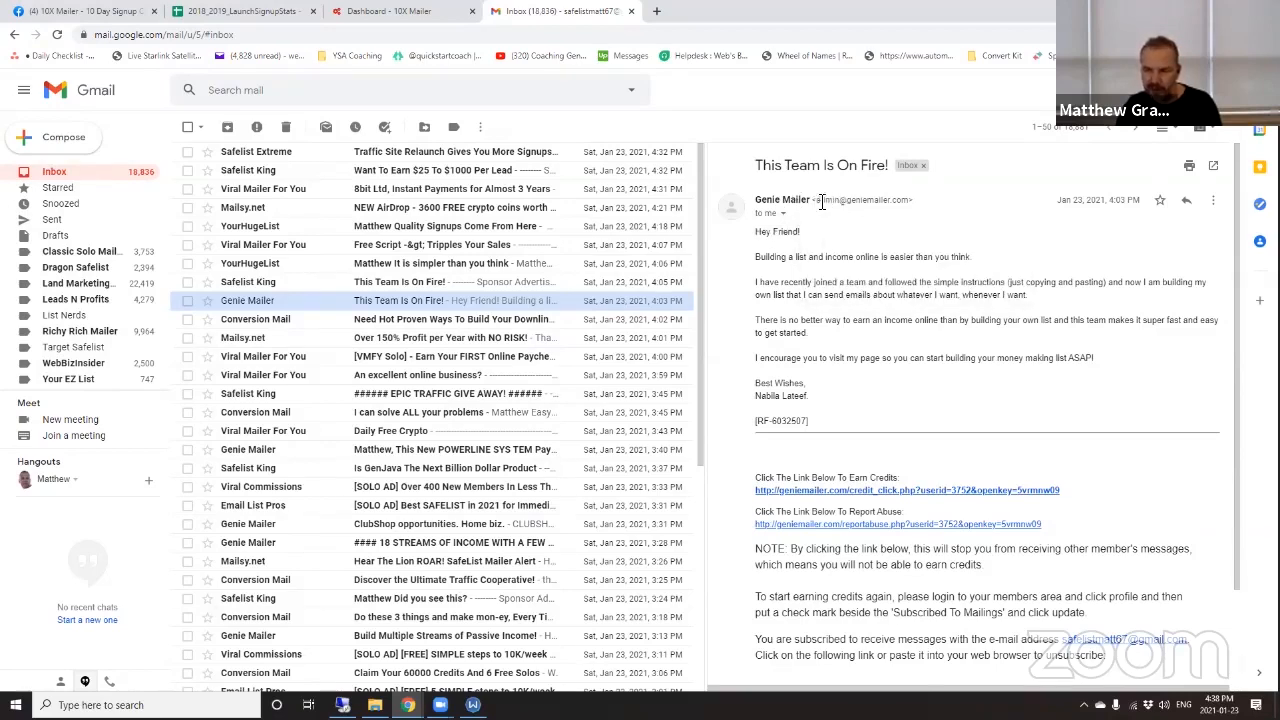
{"action": "left_click_drag", "start_coordinate": [818, 201], "coordinate": [910, 198]}
{"action": "key", "text": "ctrl+c"}
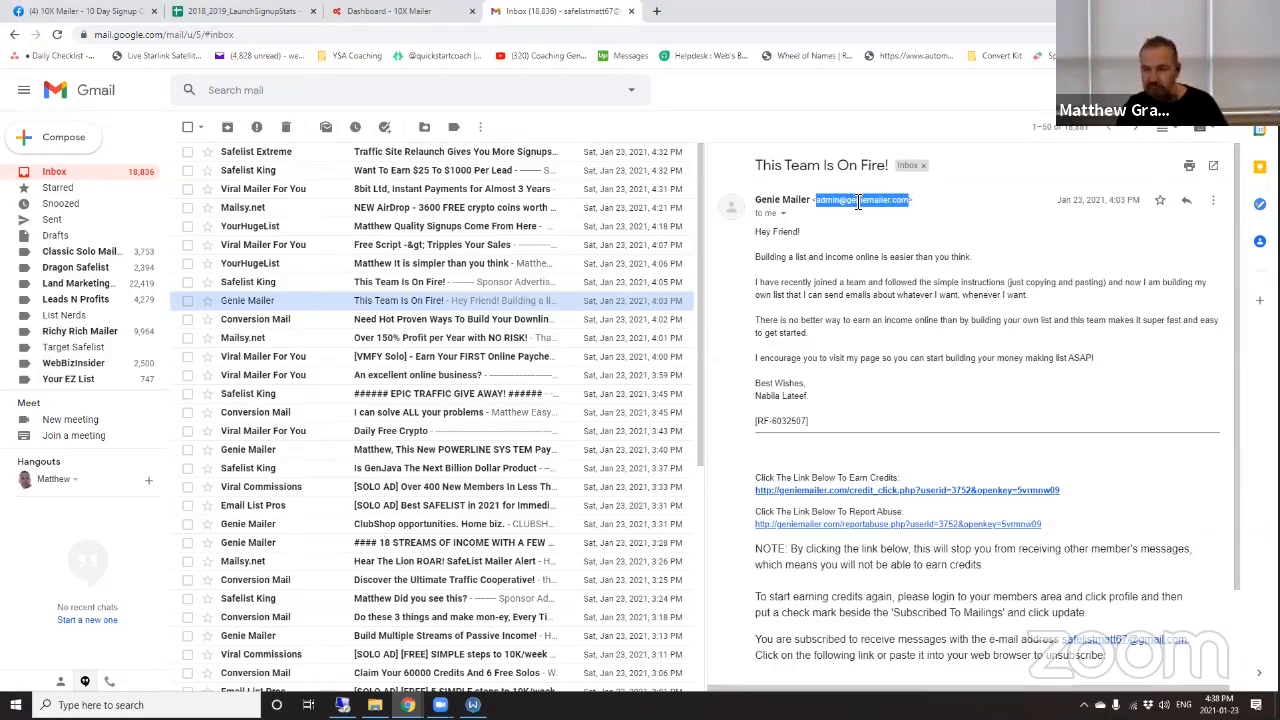
{"action": "left_click", "coordinate": [783, 214]}
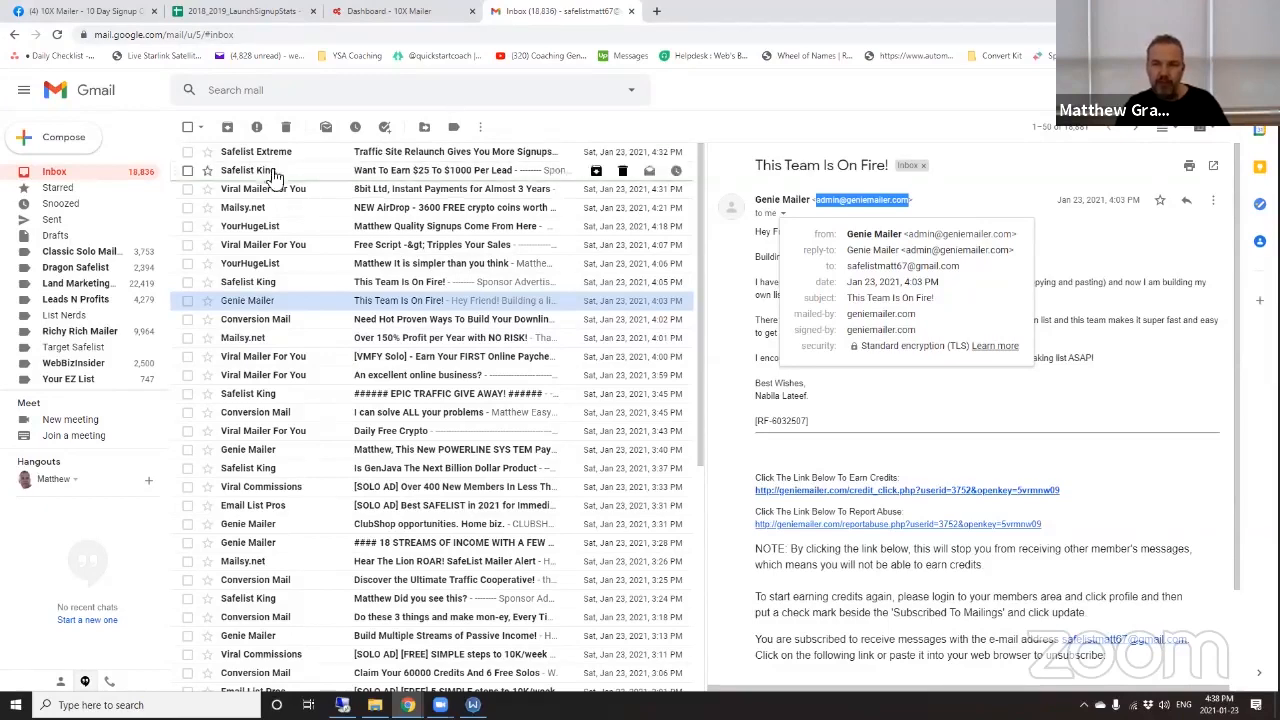
{"action": "left_click", "coordinate": [222, 90]}
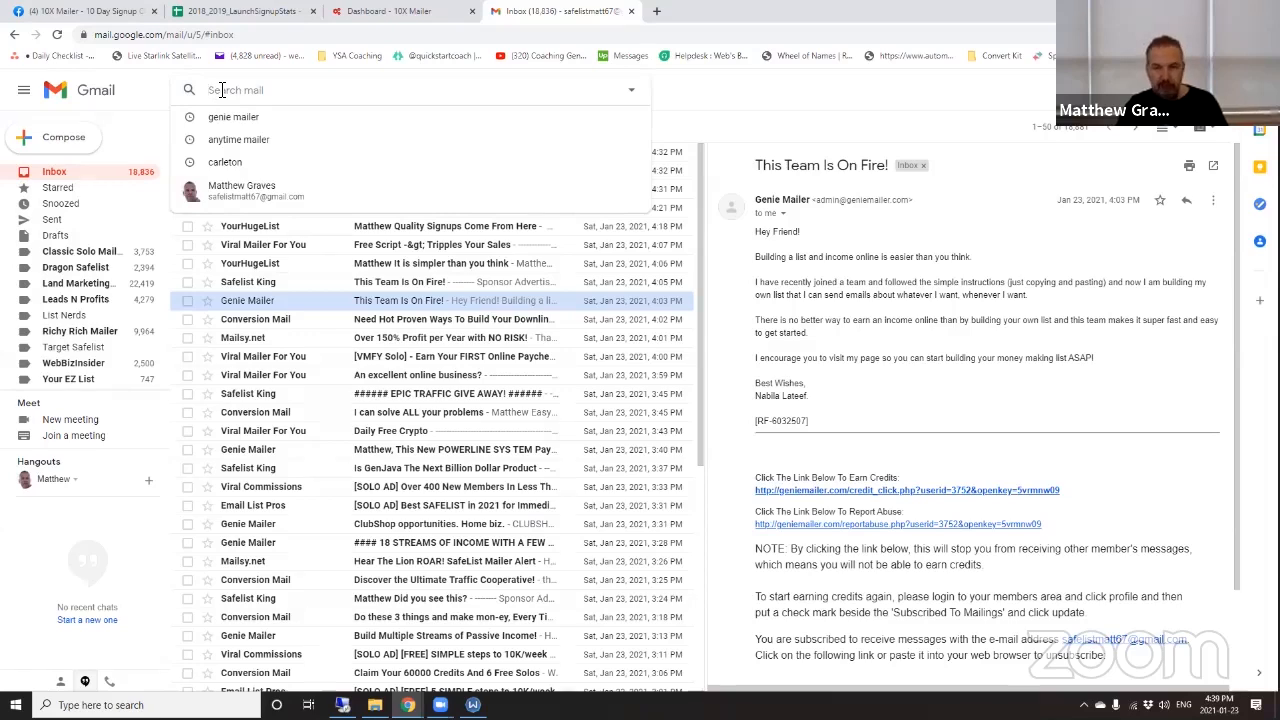
Step: Search for mail from Genie Mailer's copied address and show the advanced search options
{"action": "key", "text": "ctrl+v"}
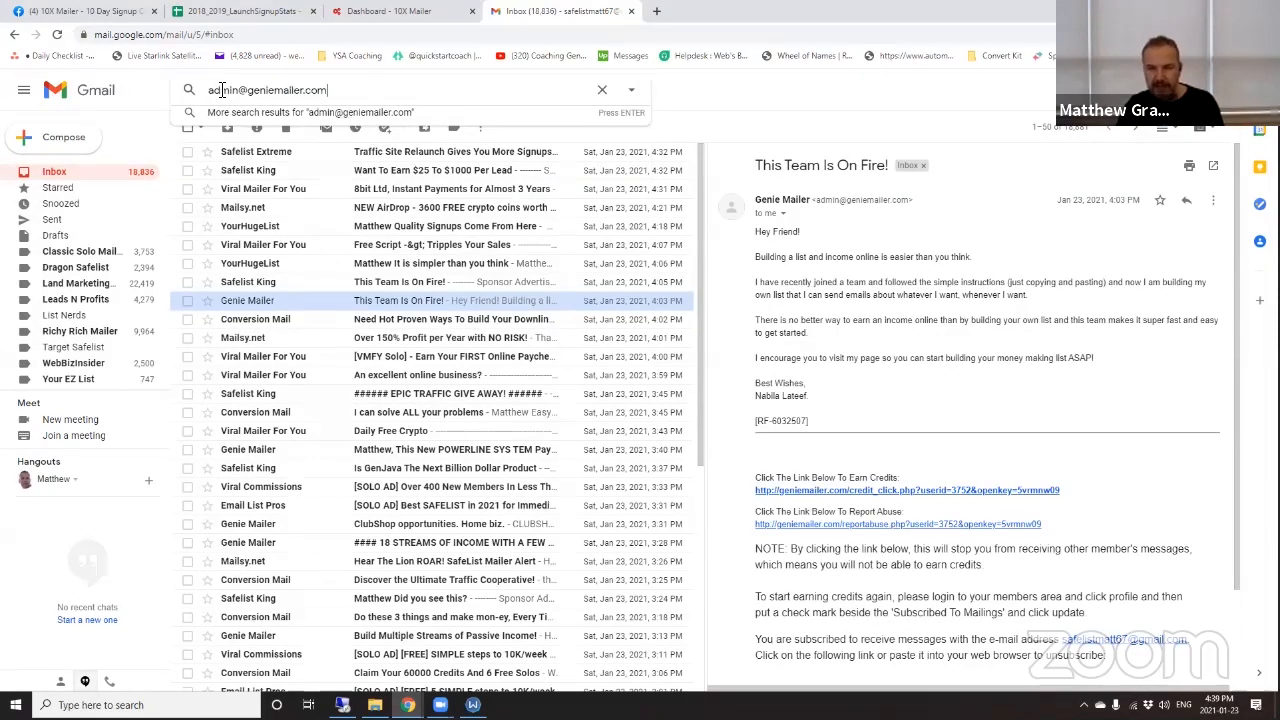
{"action": "key", "text": "Return"}
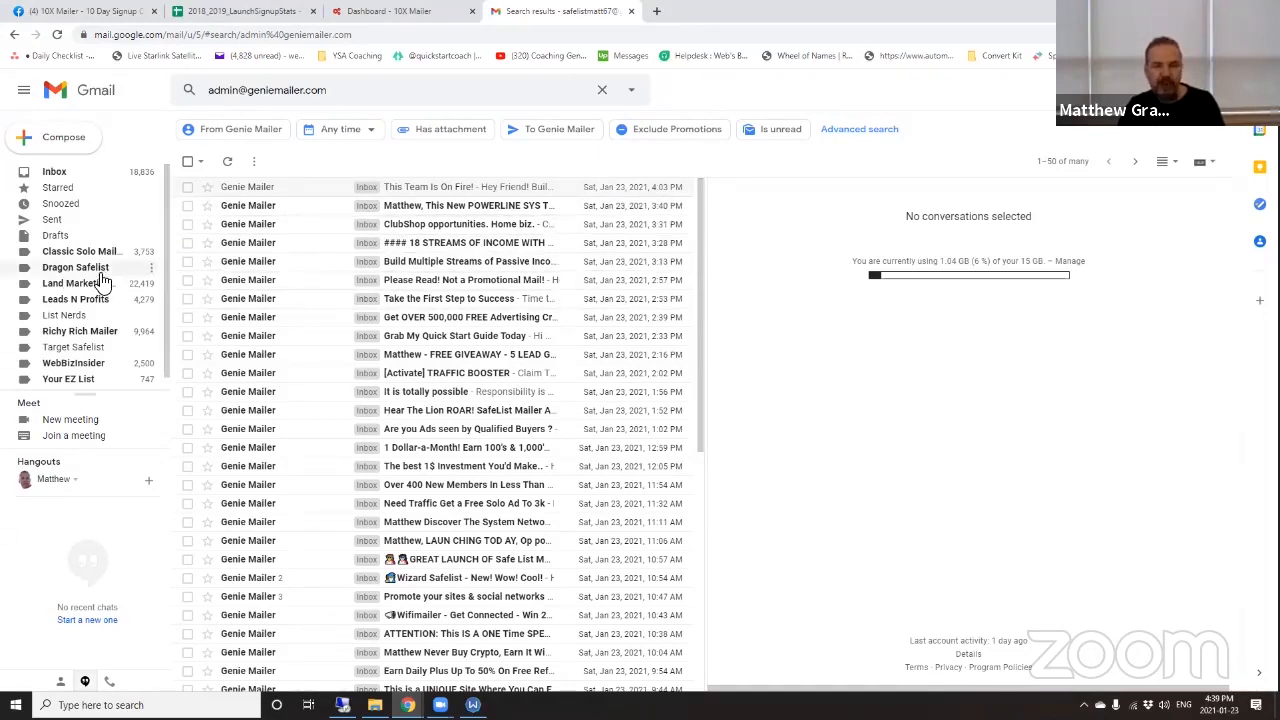
{"action": "left_click", "coordinate": [631, 91]}
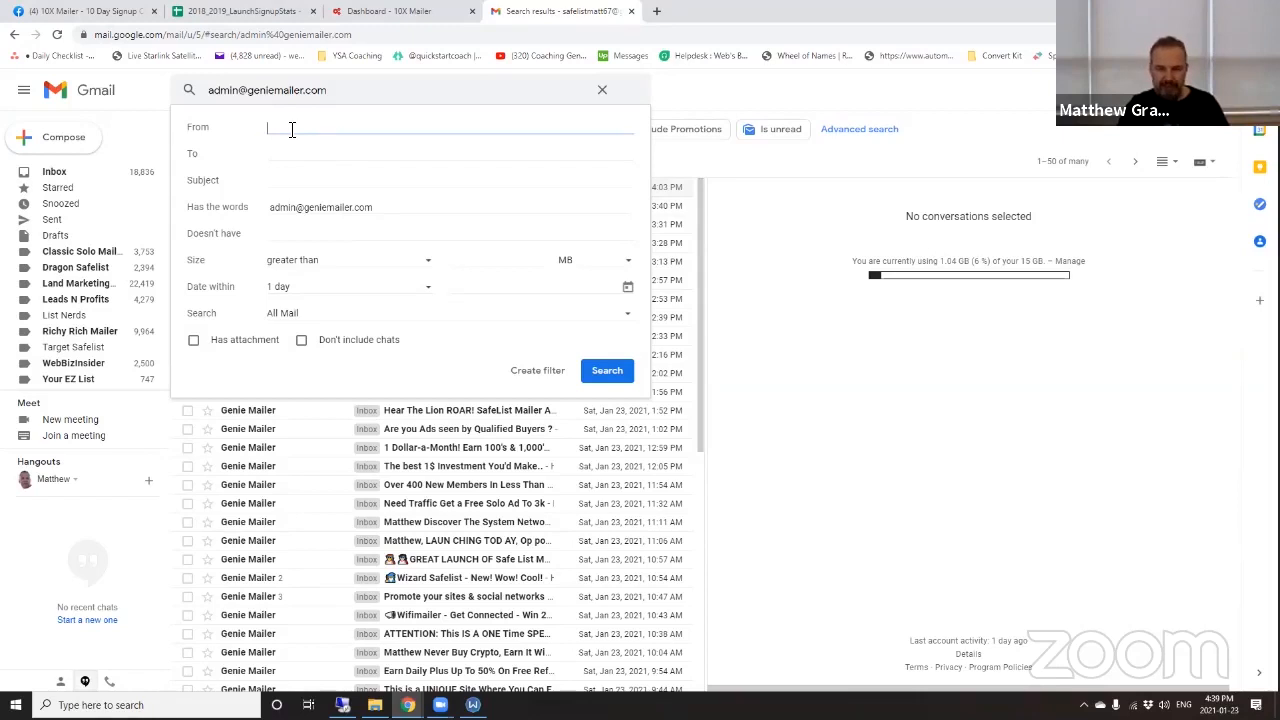
Step: Set From to Genie Mailer's address, empty Has the words, and create a filter
{"action": "key", "text": "ctrl+v"}
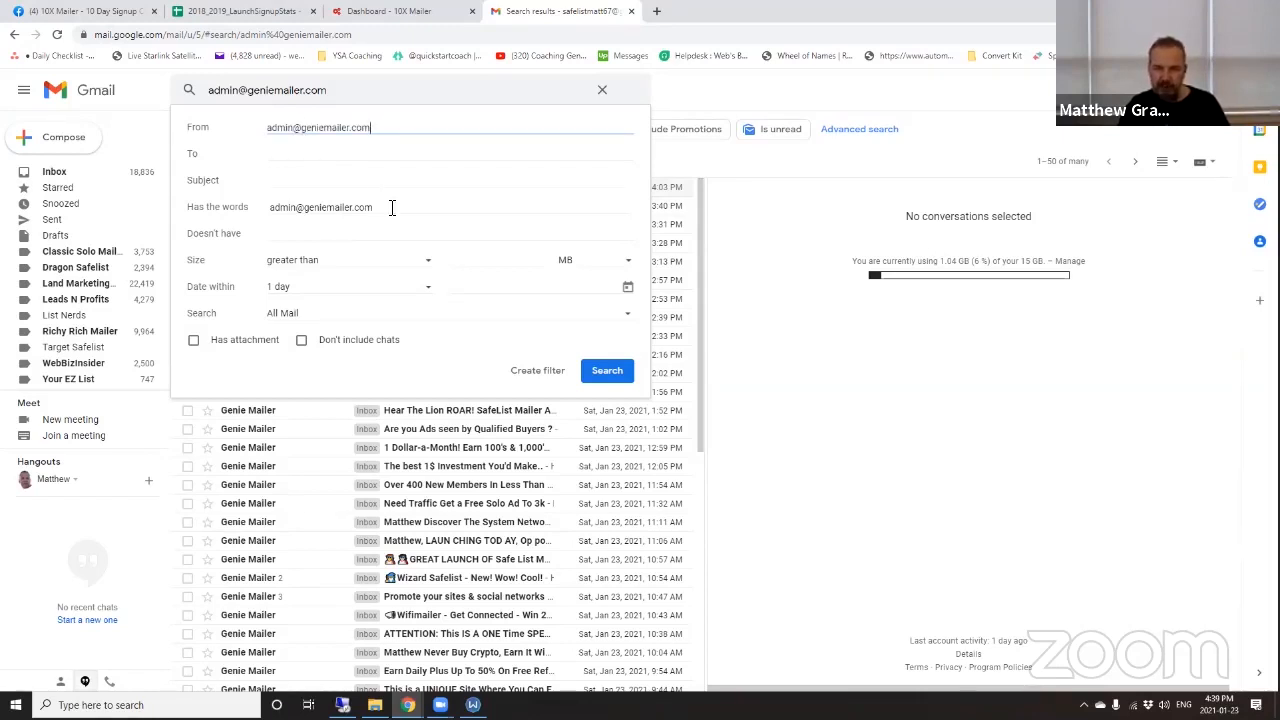
{"action": "left_click_drag", "start_coordinate": [389, 207], "coordinate": [237, 213]}
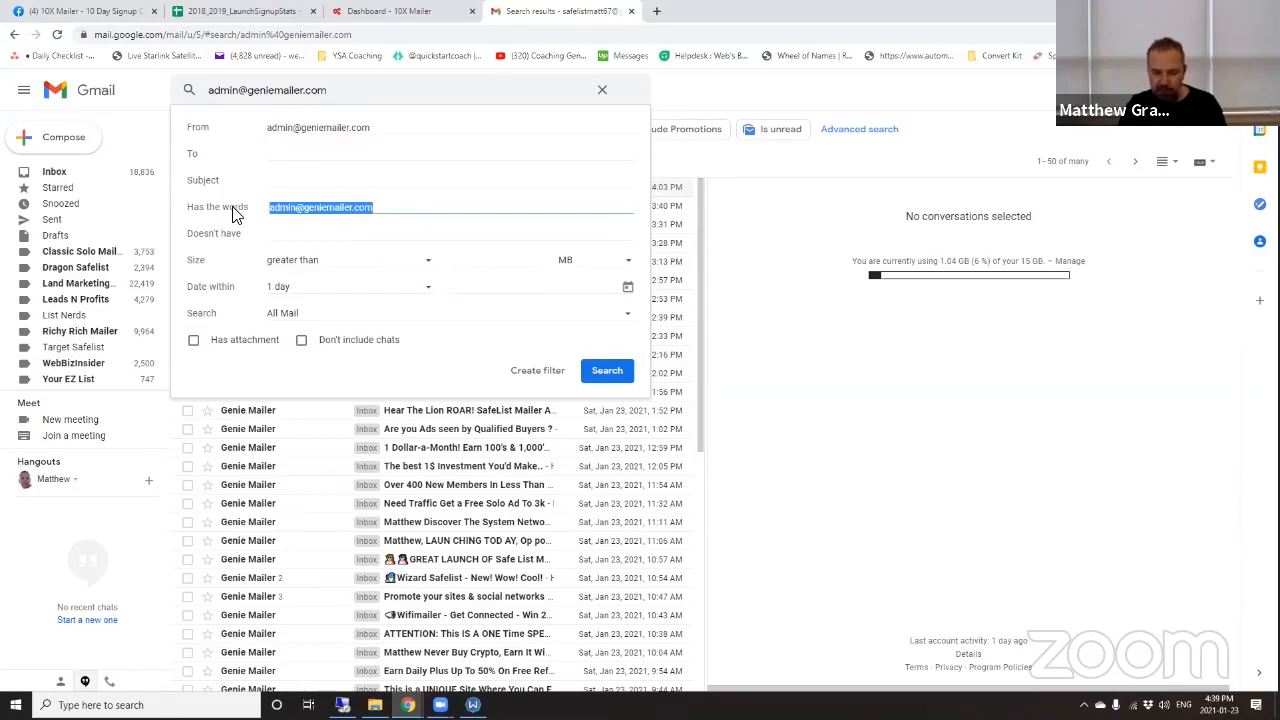
{"action": "key", "text": "BackSpace"}
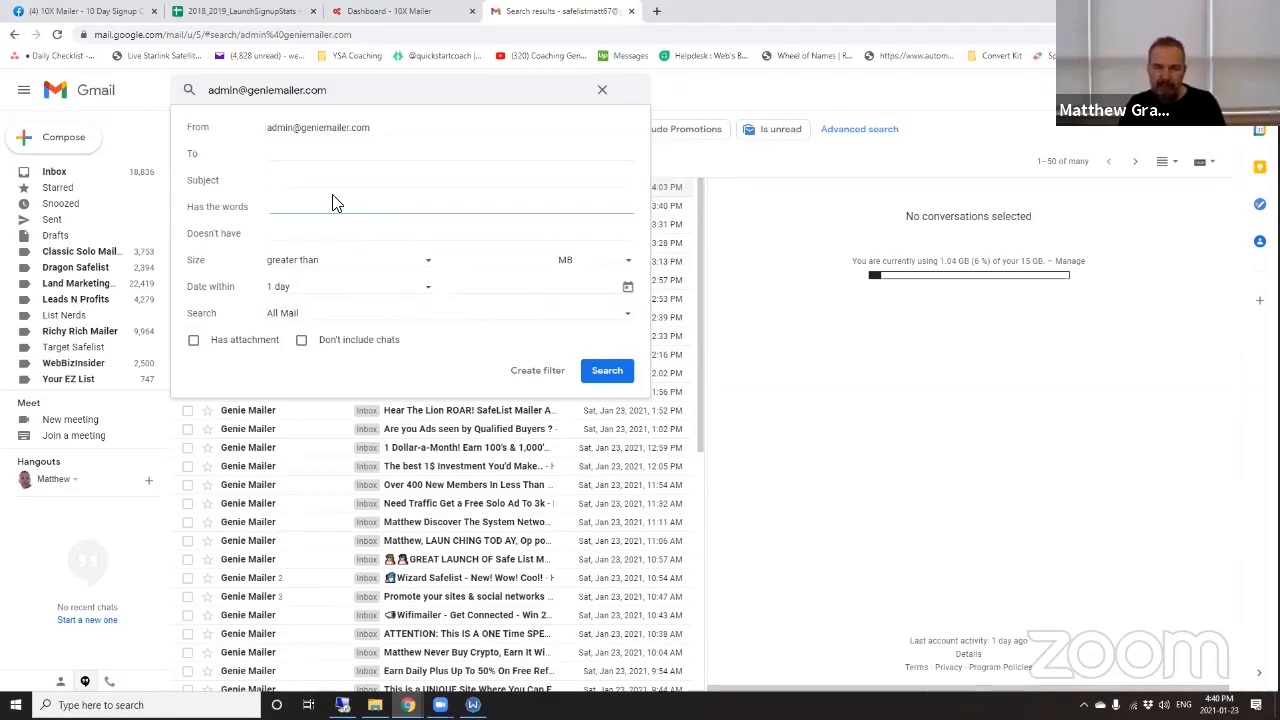
{"action": "left_click", "coordinate": [535, 371]}
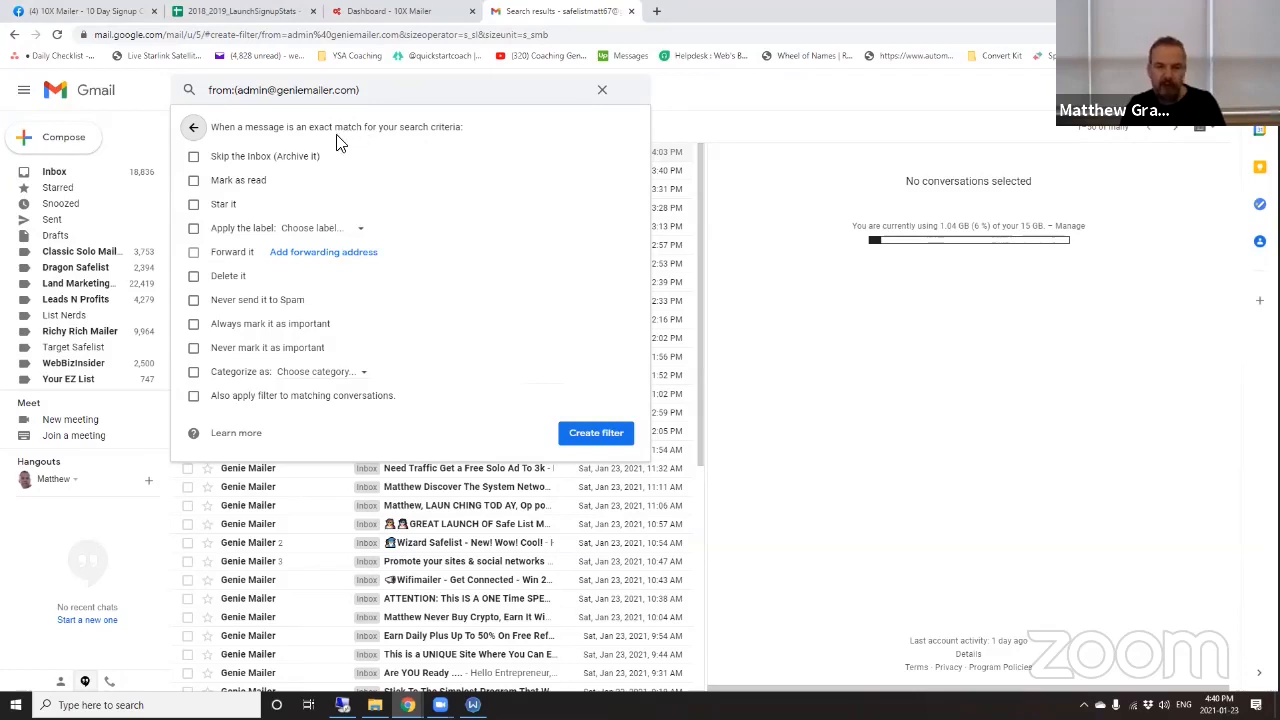
Step: Make the Genie Mailer filter skip the inbox and apply a label
{"action": "left_click", "coordinate": [195, 161]}
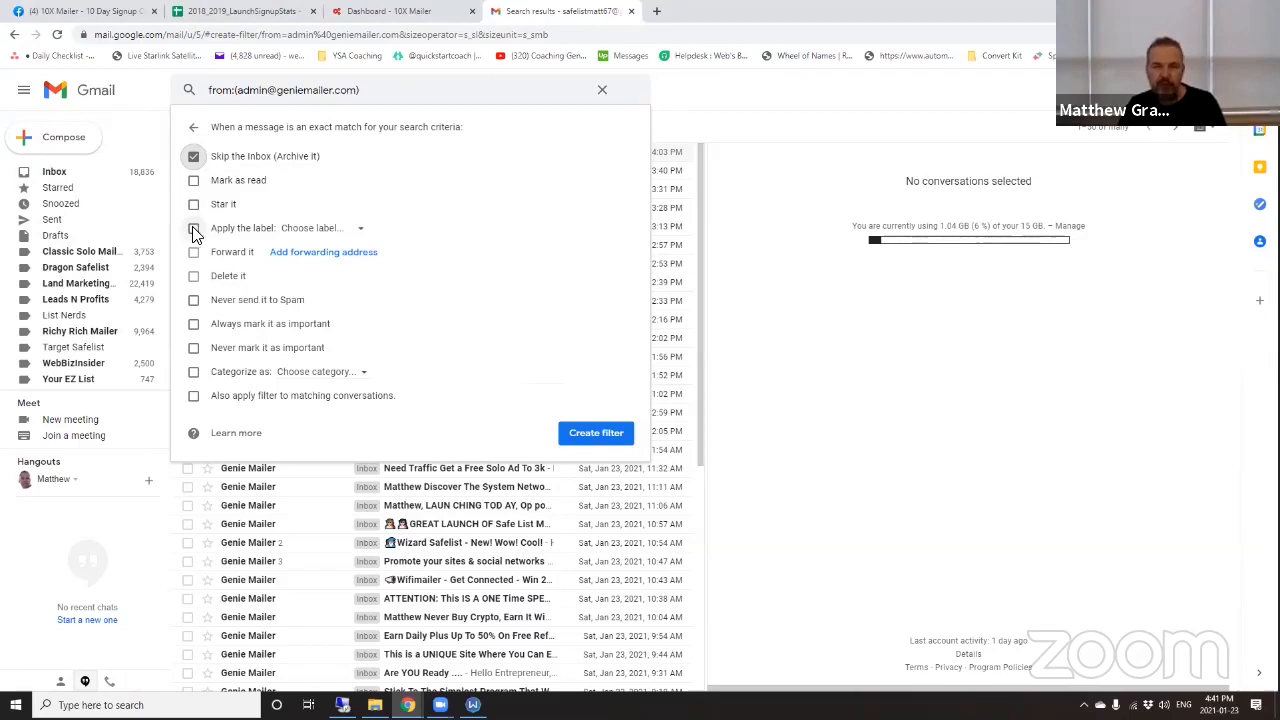
{"action": "left_click", "coordinate": [194, 229]}
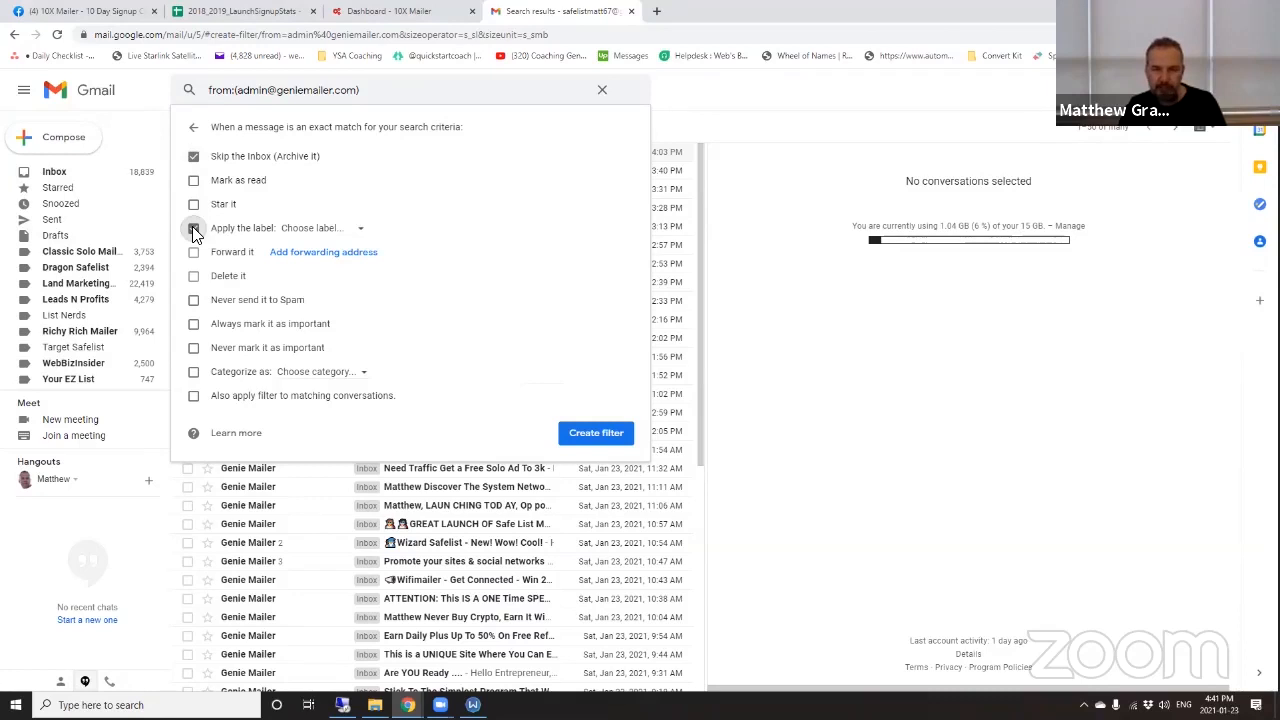
{"action": "left_click", "coordinate": [364, 230]}
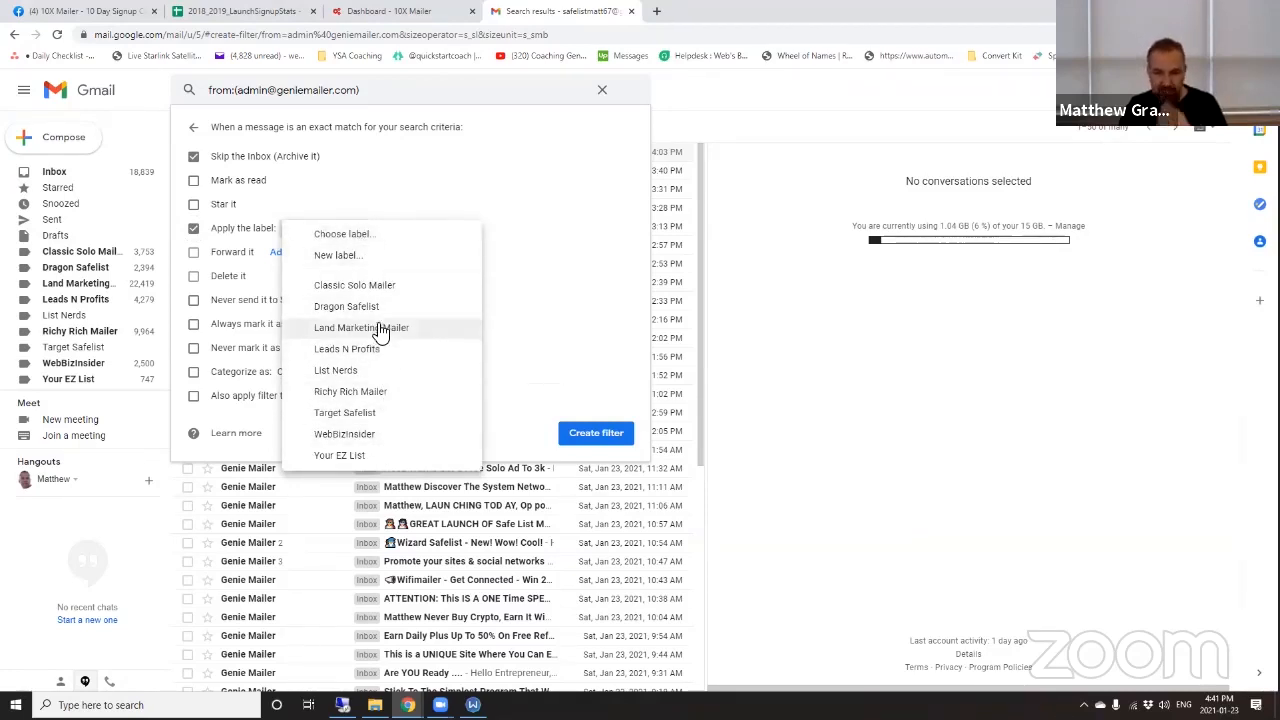
Step: Create a new label named 'Genie Mailer' for this filter
{"action": "left_click", "coordinate": [340, 255]}
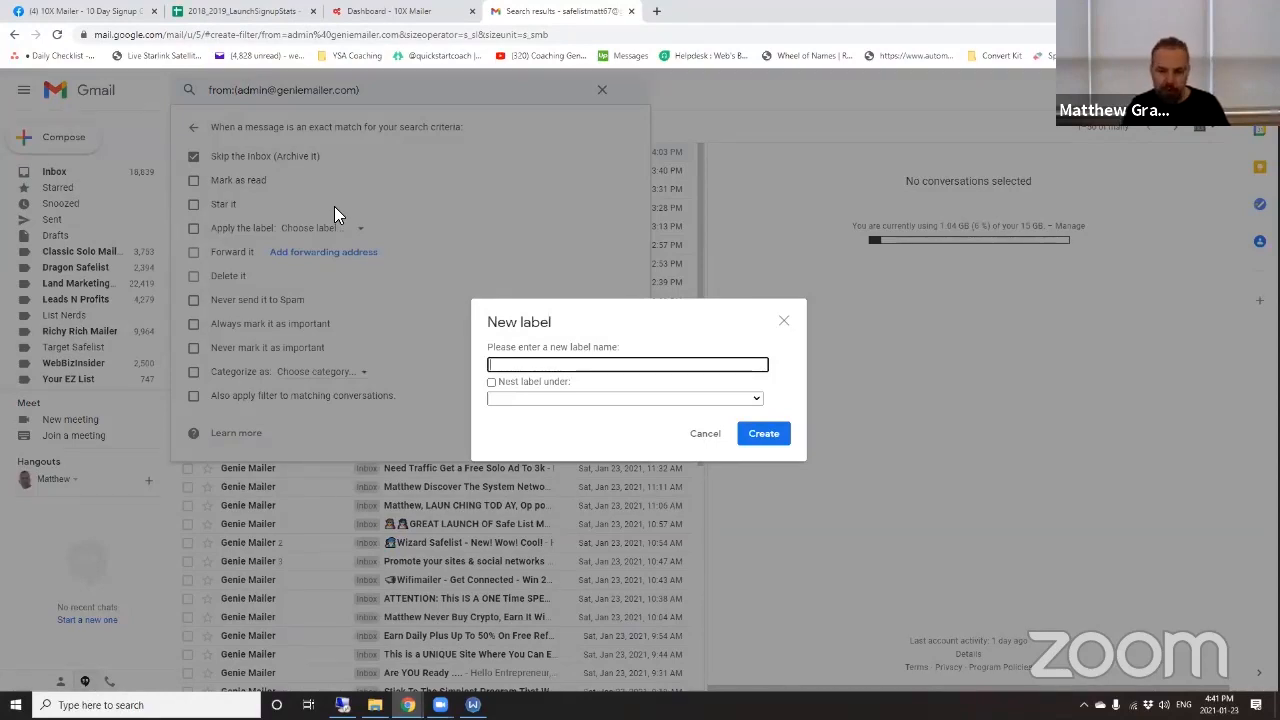
{"action": "type", "text": "Genie M"}
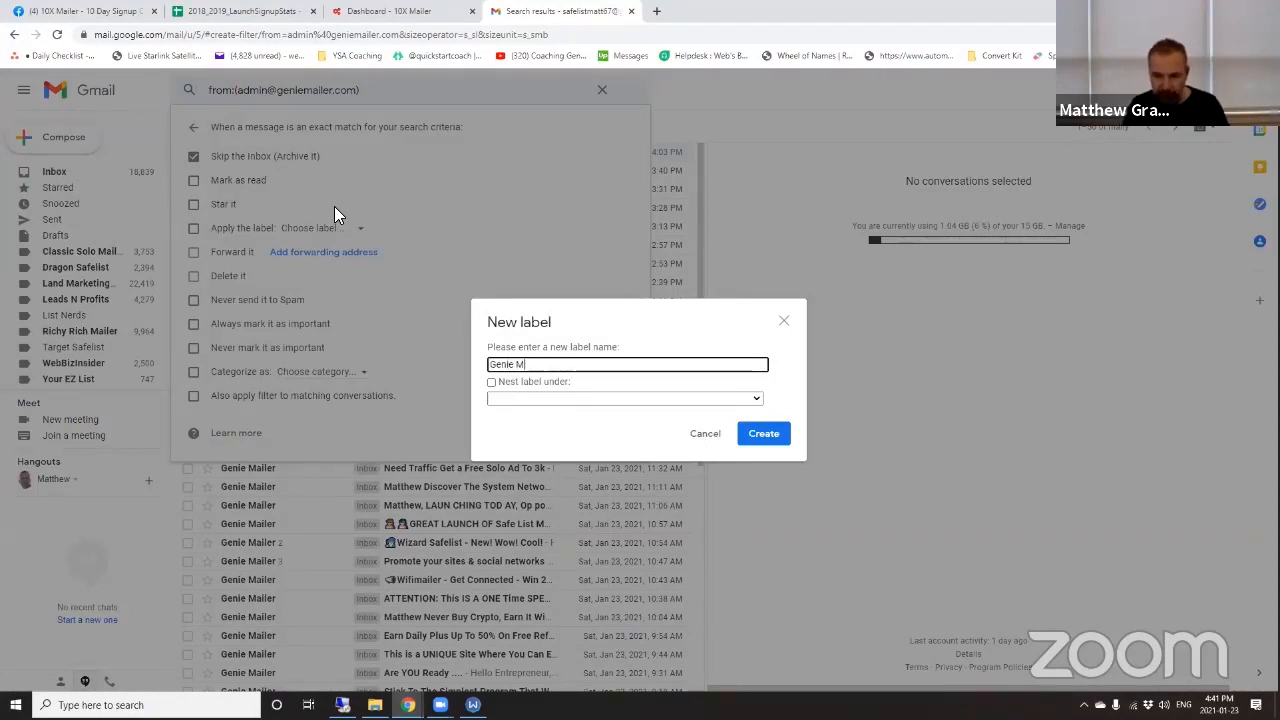
{"action": "type", "text": "ailer"}
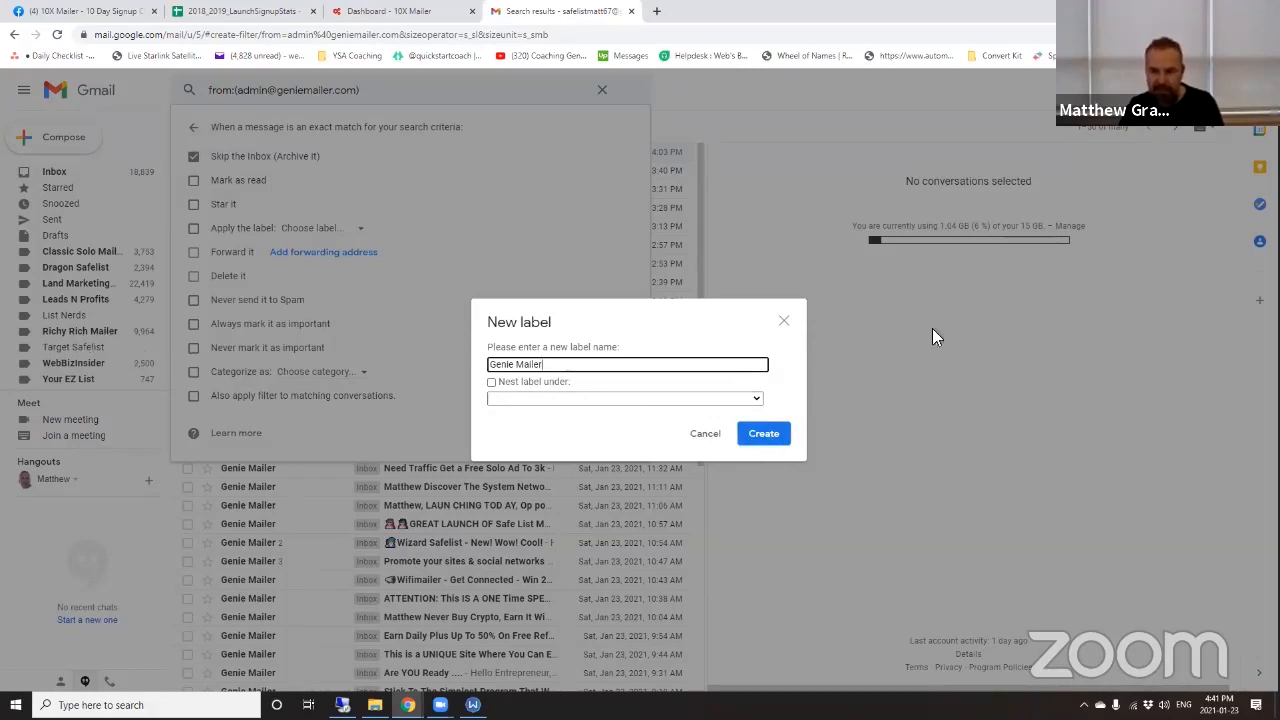
{"action": "left_click", "coordinate": [768, 435]}
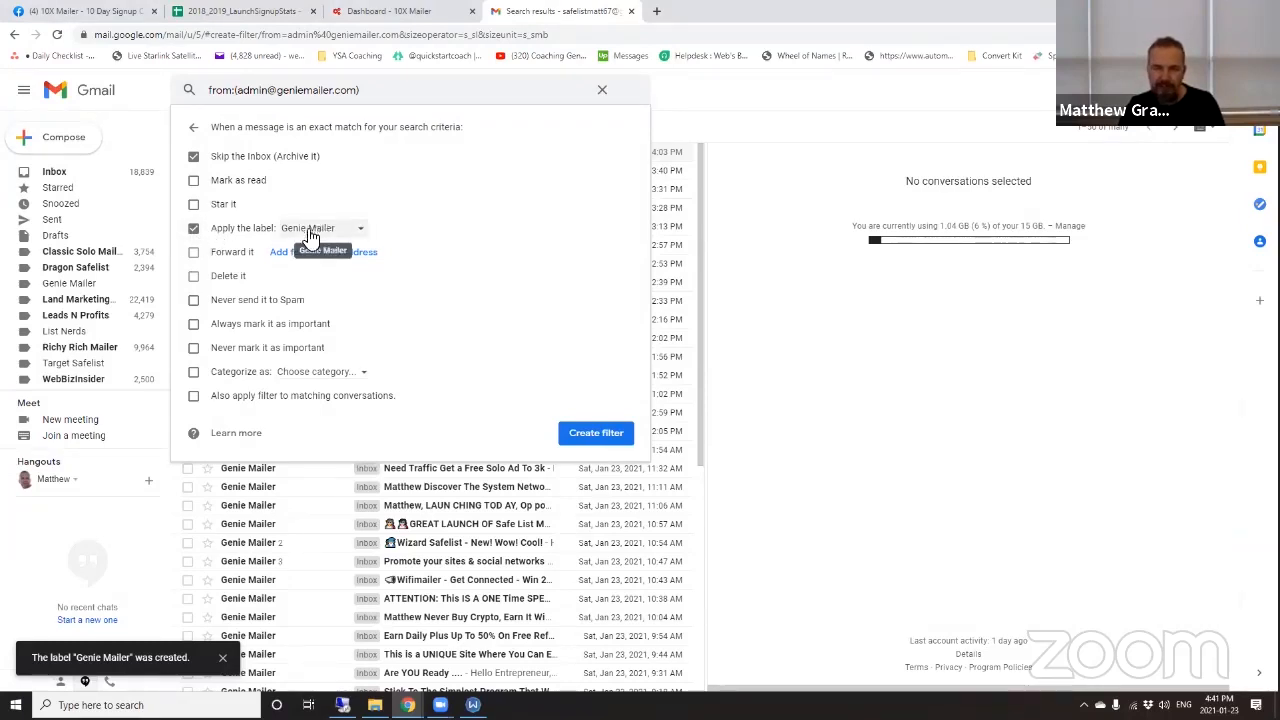
Step: Add Never send it to Spam and save the Genie Mailer filter
{"action": "left_click", "coordinate": [193, 301]}
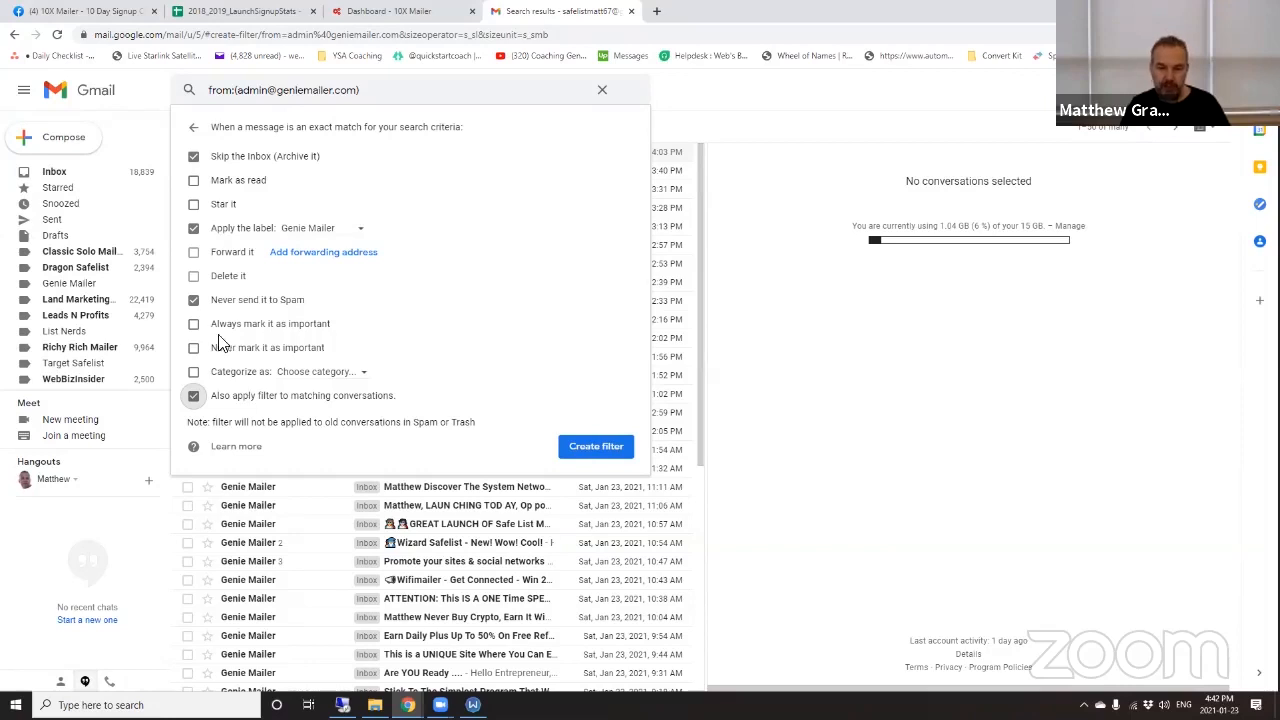
{"action": "left_click", "coordinate": [600, 449]}
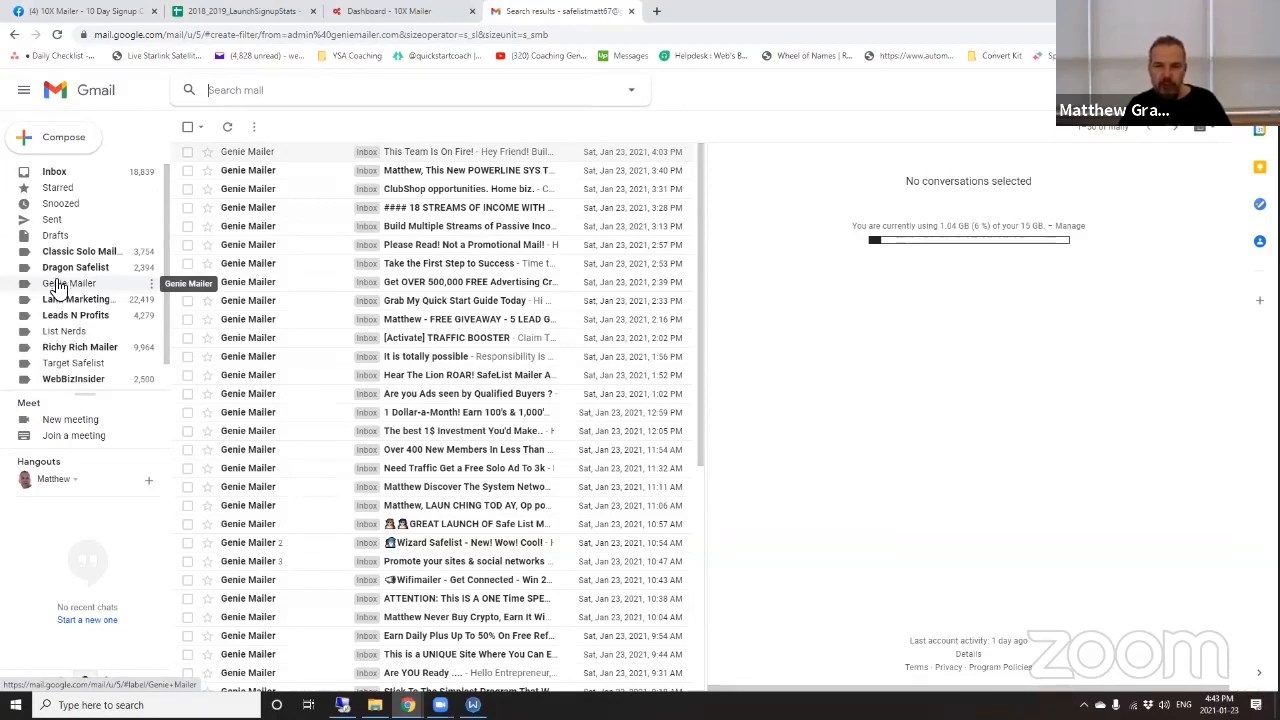
Step: Return to the inbox, check that a Genie Mailer message carries the Genie Mailer label, then go back
{"action": "left_click", "coordinate": [56, 175]}
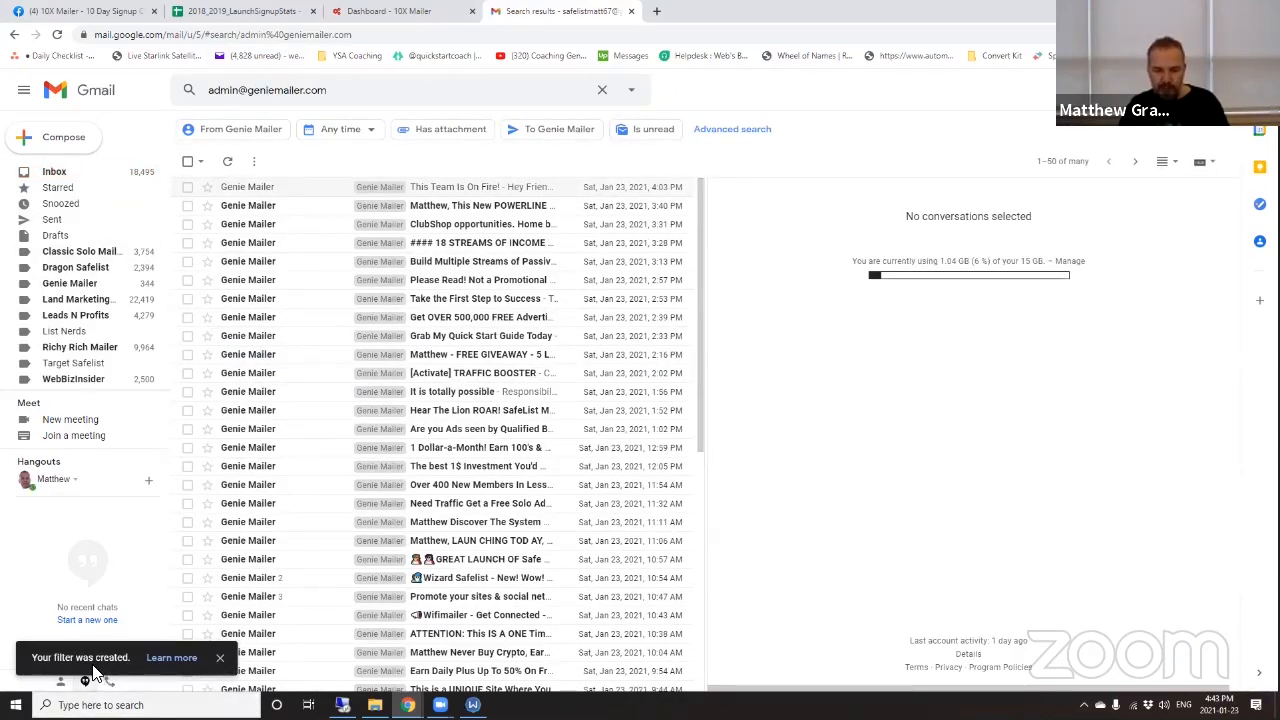
{"action": "left_click", "coordinate": [222, 658]}
{"action": "left_click", "coordinate": [230, 654]}
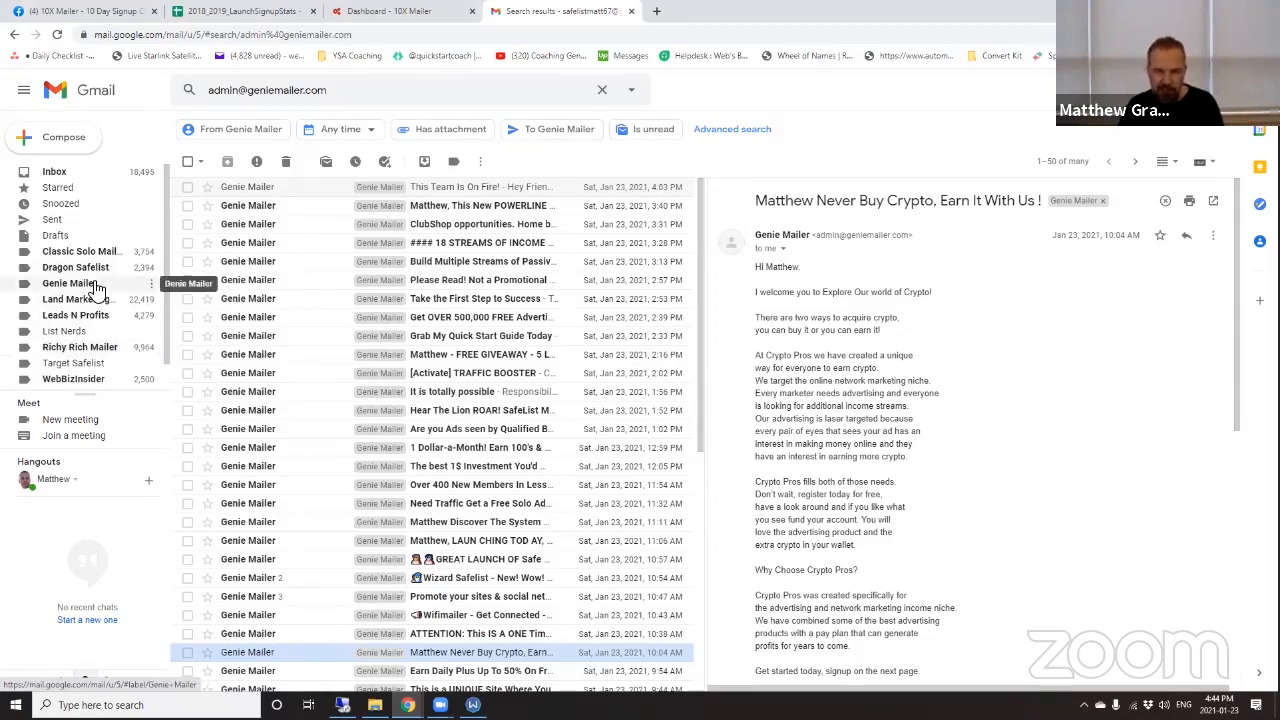
{"action": "left_click", "coordinate": [55, 174]}
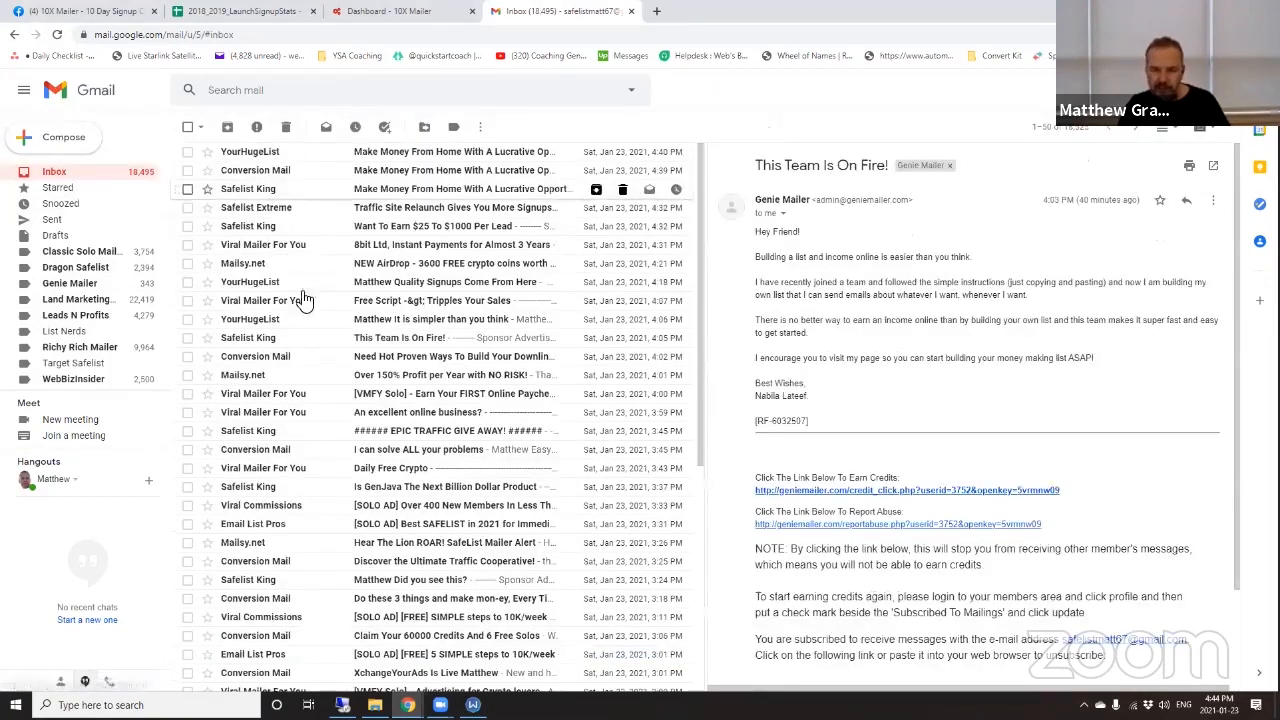
Step: Scroll the inbox down and back to the top to confirm no Genie Mailer mail remains
{"action": "scroll", "coordinate": [314, 520], "scroll_direction": "down", "scroll_amount": 4}
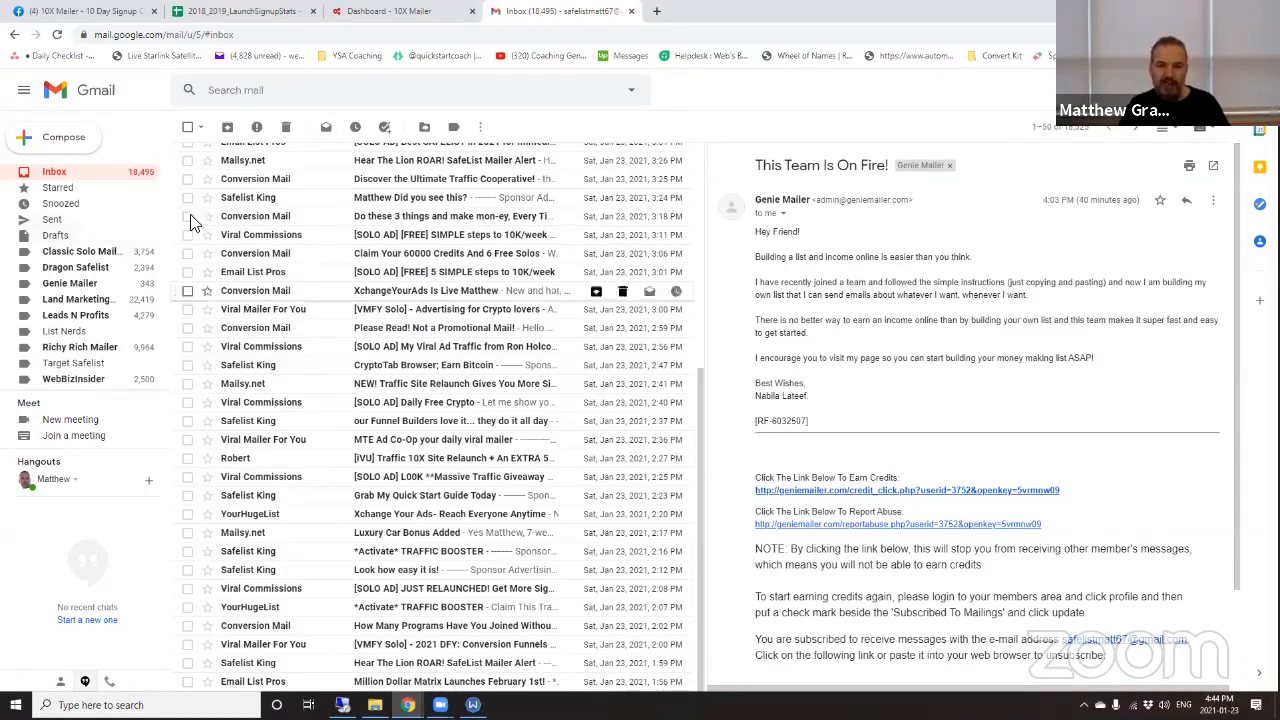
{"action": "scroll", "coordinate": [345, 325], "scroll_direction": "up", "scroll_amount": 3}
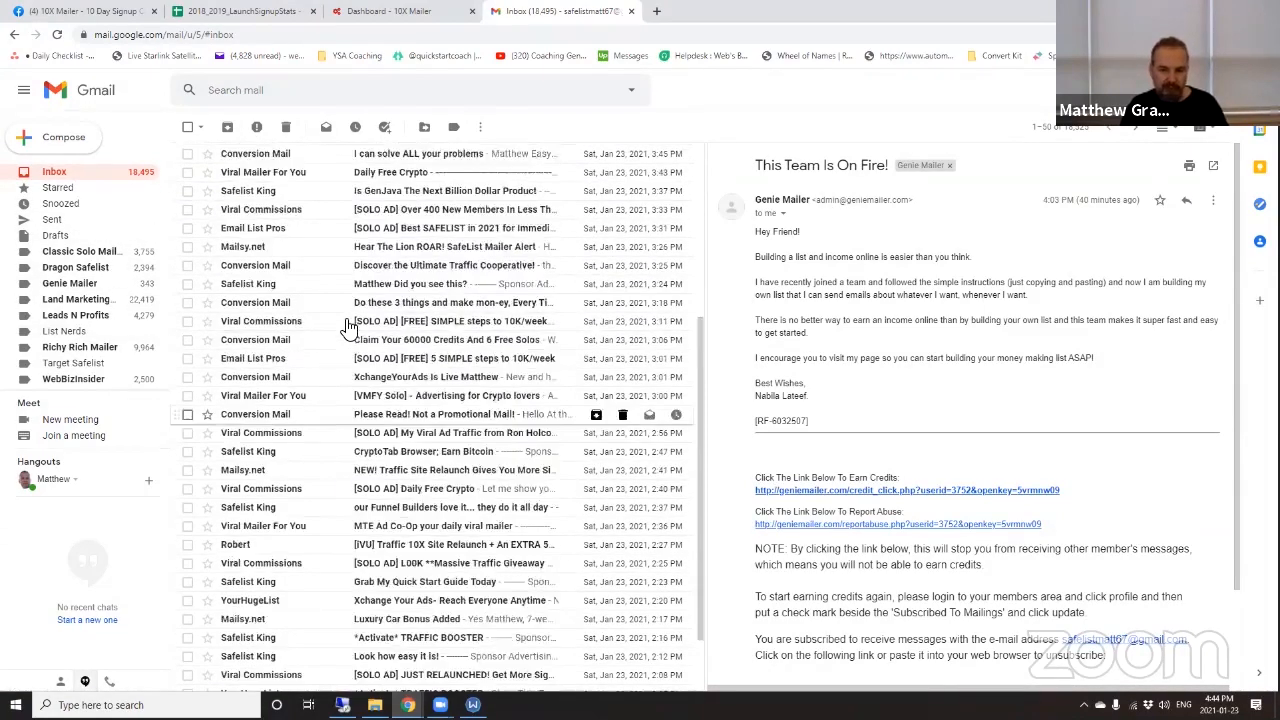
{"action": "scroll", "coordinate": [350, 325], "scroll_direction": "up", "scroll_amount": 1}
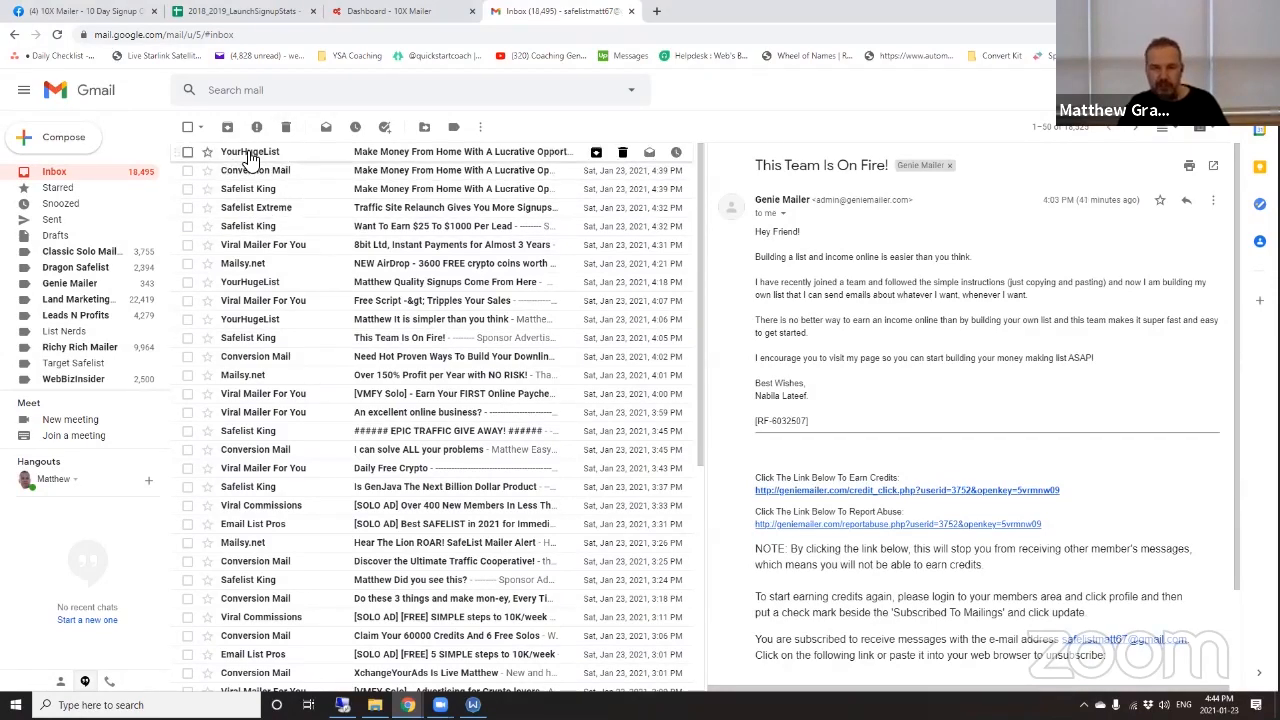
{"action": "mouse_move", "coordinate": [249, 160]}
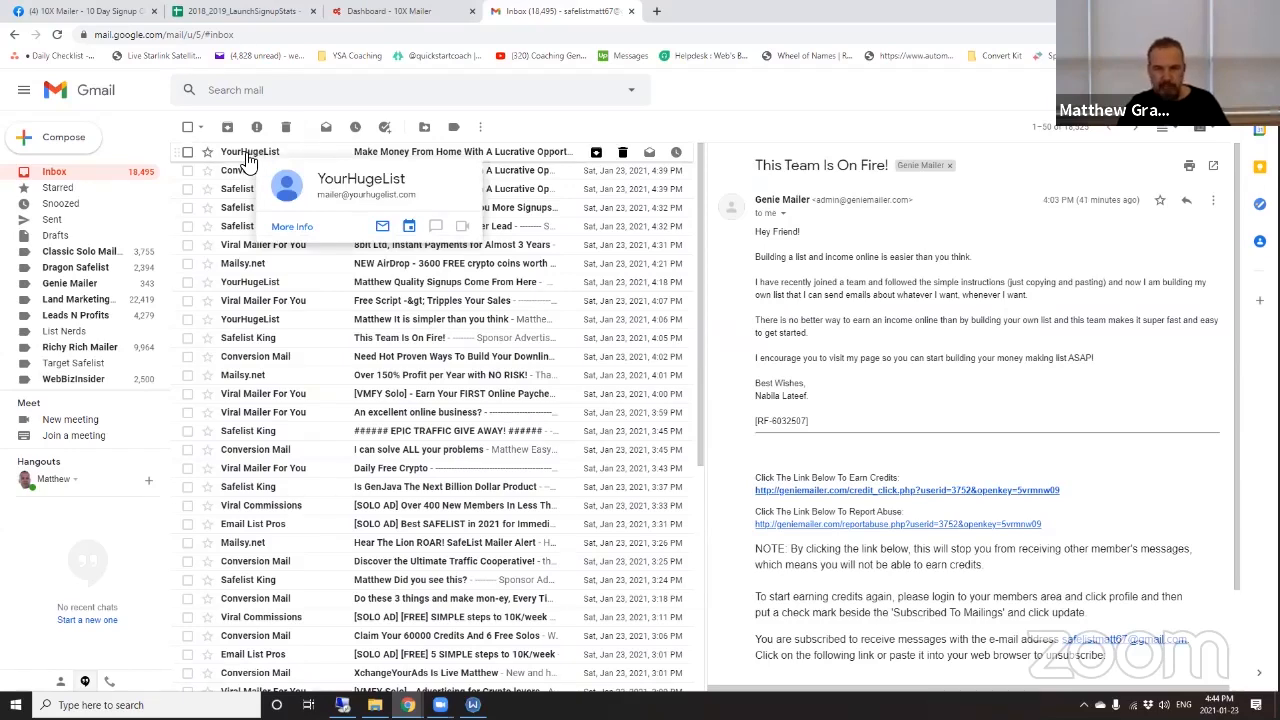
{"action": "left_click", "coordinate": [249, 158]}
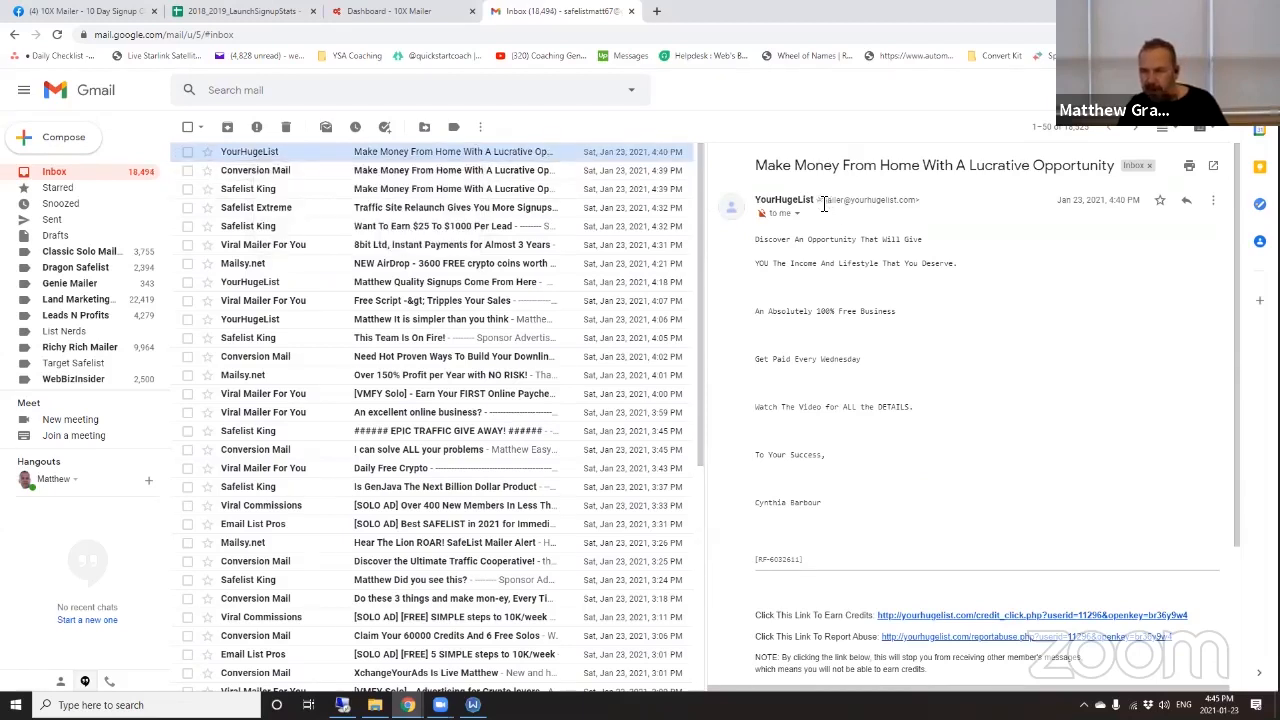
{"action": "left_click_drag", "start_coordinate": [821, 201], "coordinate": [914, 200]}
{"action": "key", "text": "ctrl+c"}
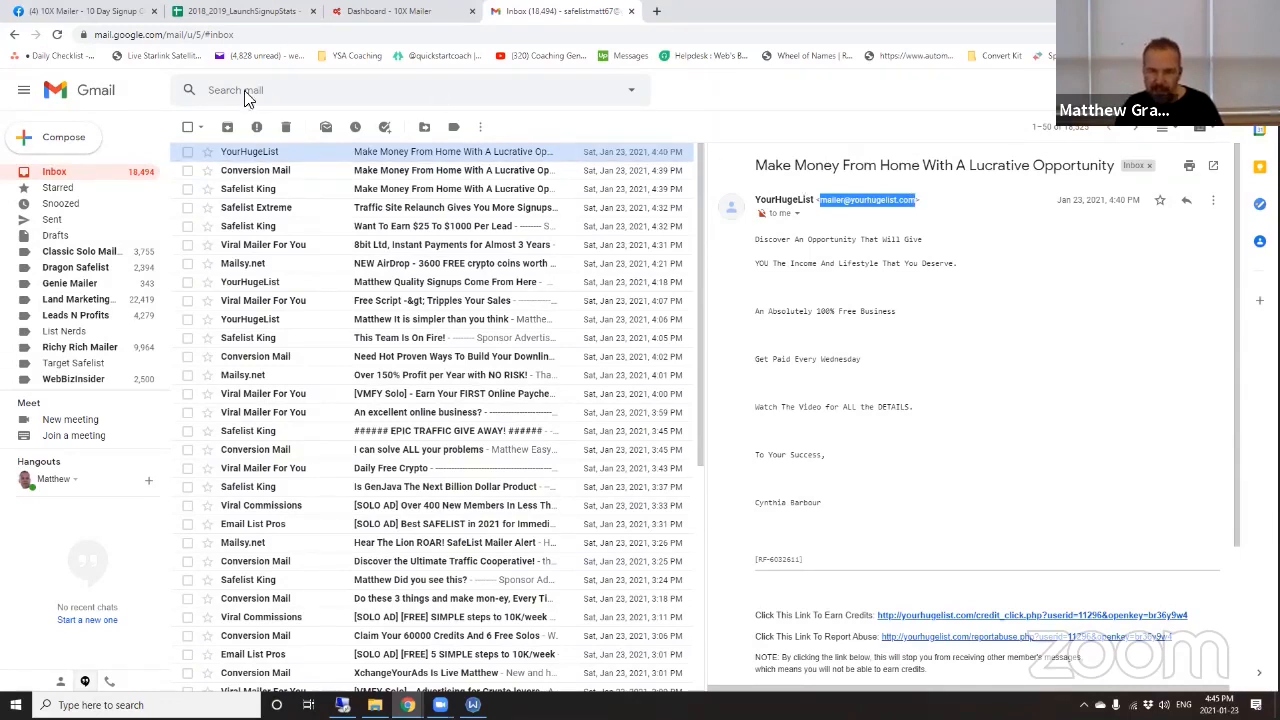
{"action": "left_click", "coordinate": [634, 94]}
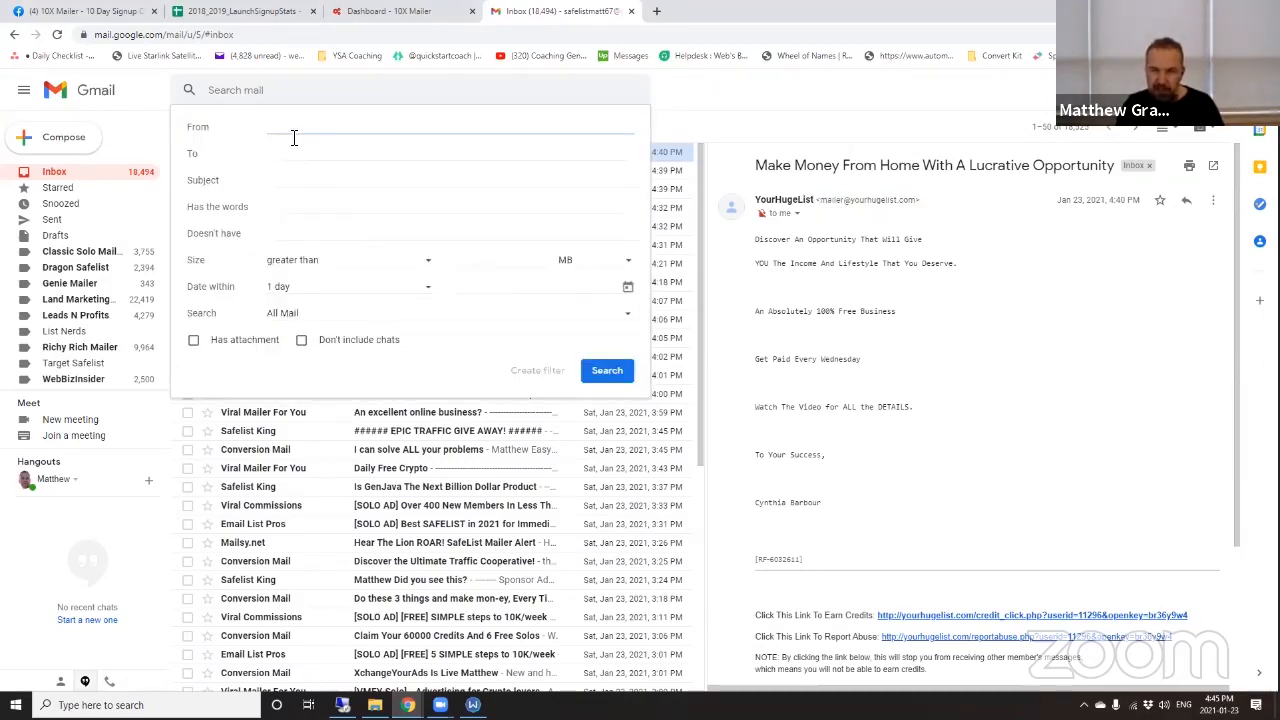
{"action": "key", "text": "ctrl+v"}
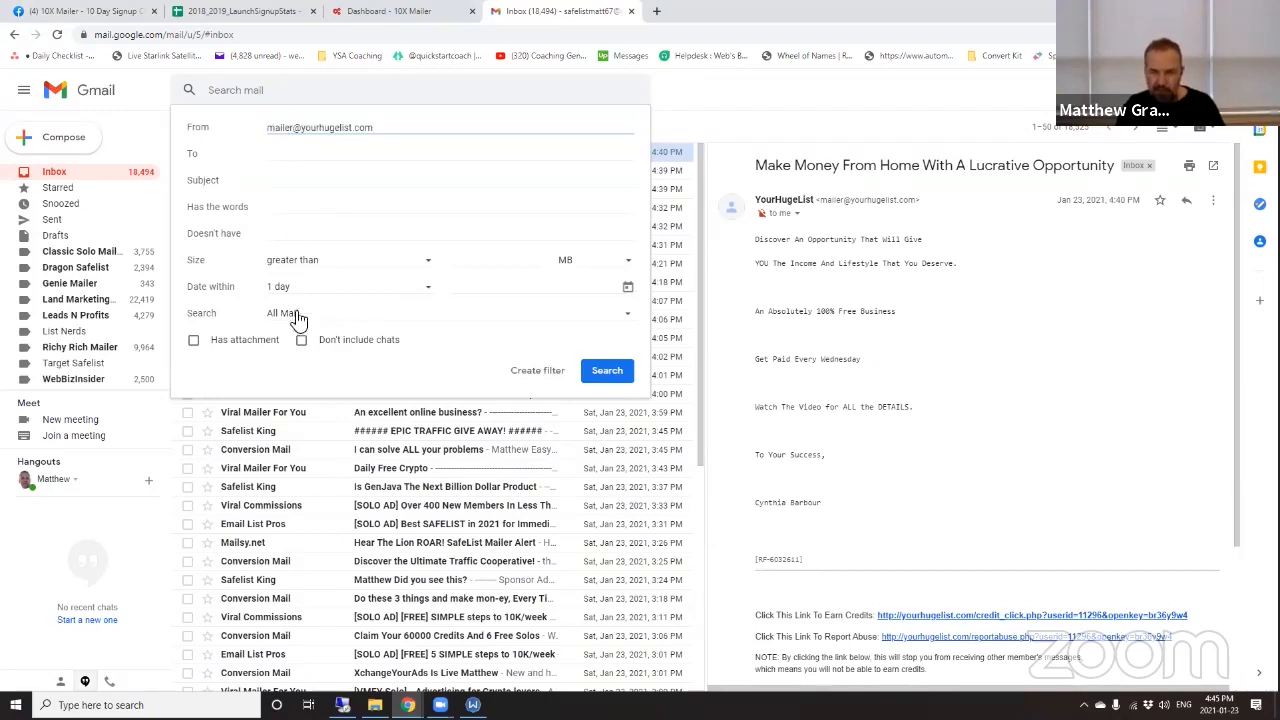
{"action": "left_click", "coordinate": [545, 370]}
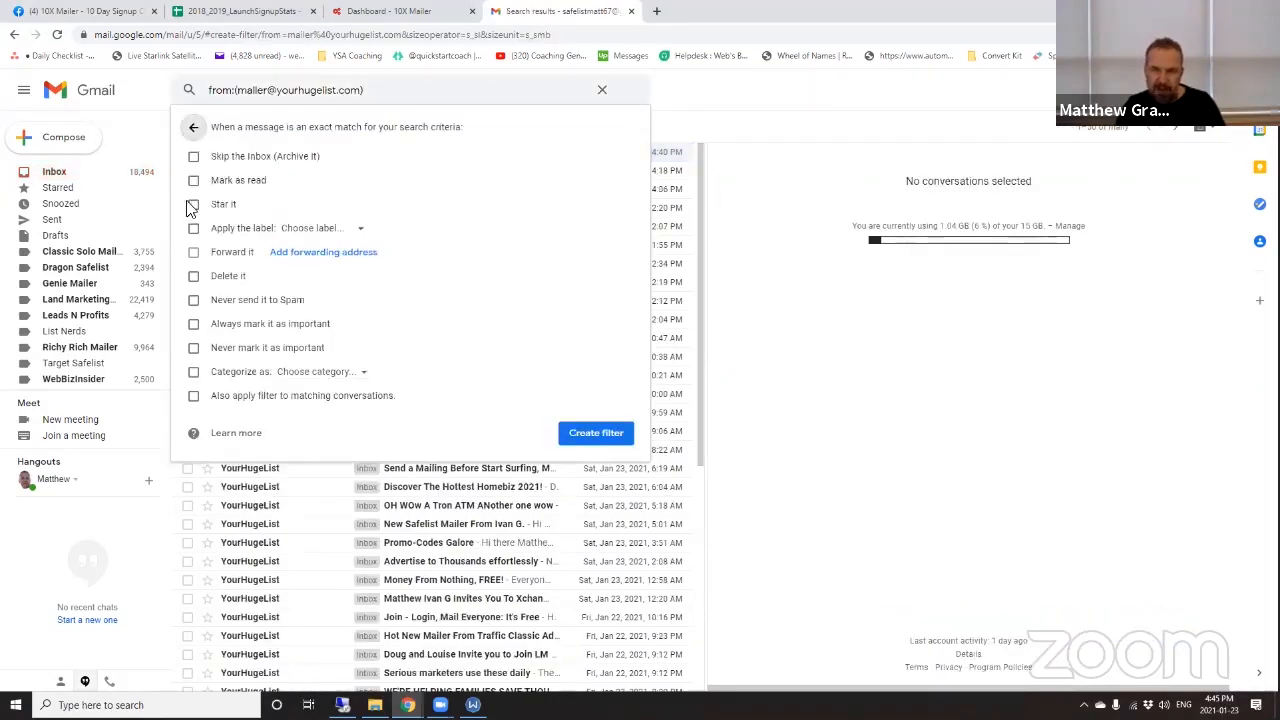
Step: Have the filter skip the inbox, apply new label 'Your Huge List', never spam, and cover existing mail
{"action": "left_click", "coordinate": [195, 158]}
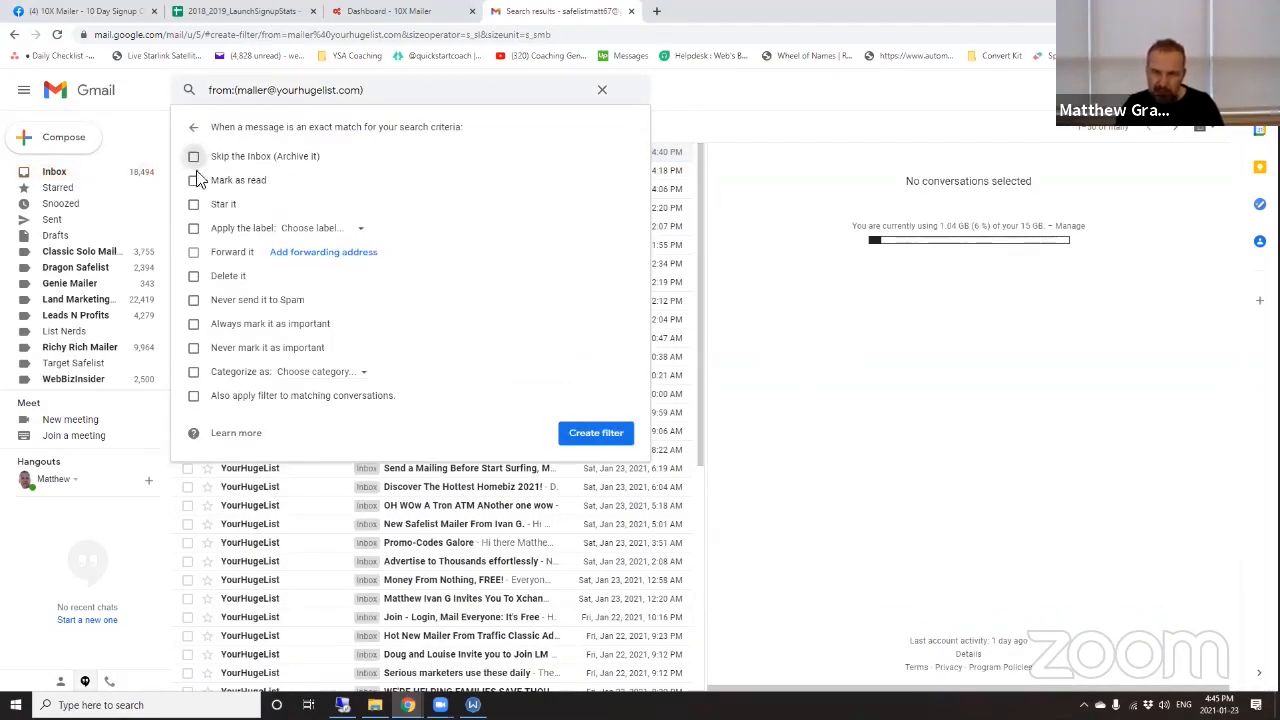
{"action": "left_click", "coordinate": [194, 229]}
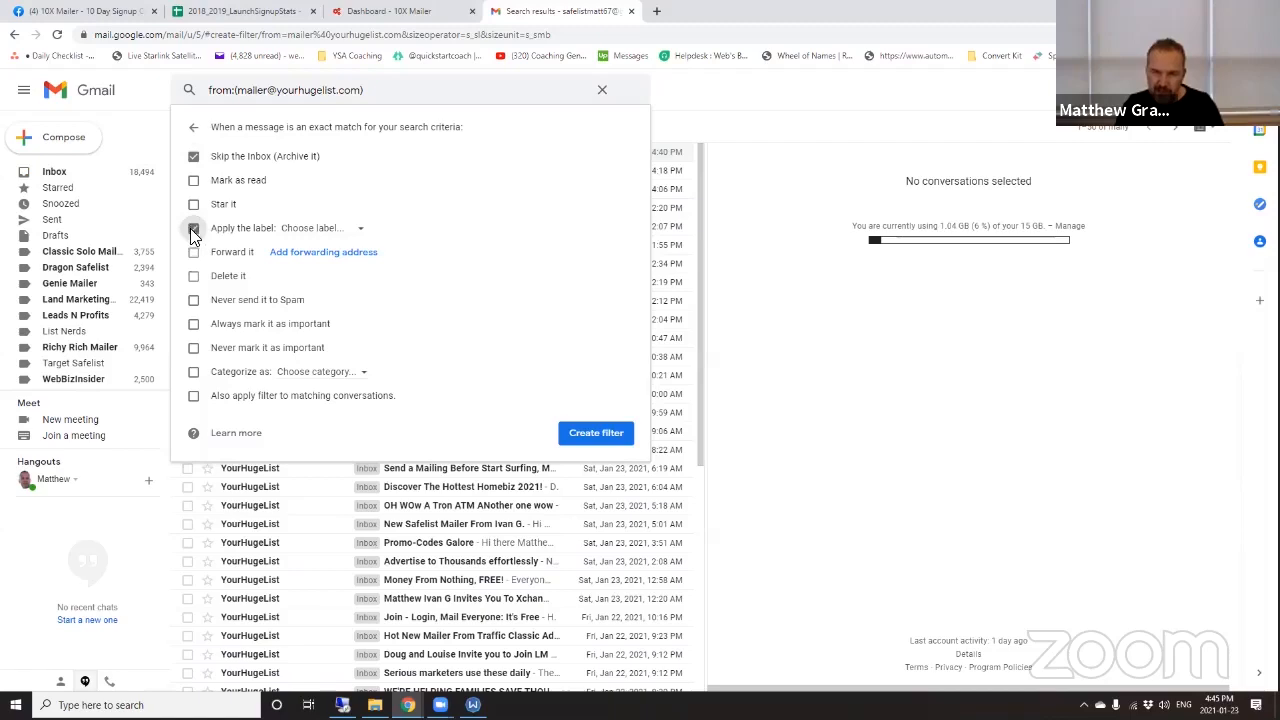
{"action": "left_click", "coordinate": [362, 230]}
{"action": "left_click", "coordinate": [340, 256]}
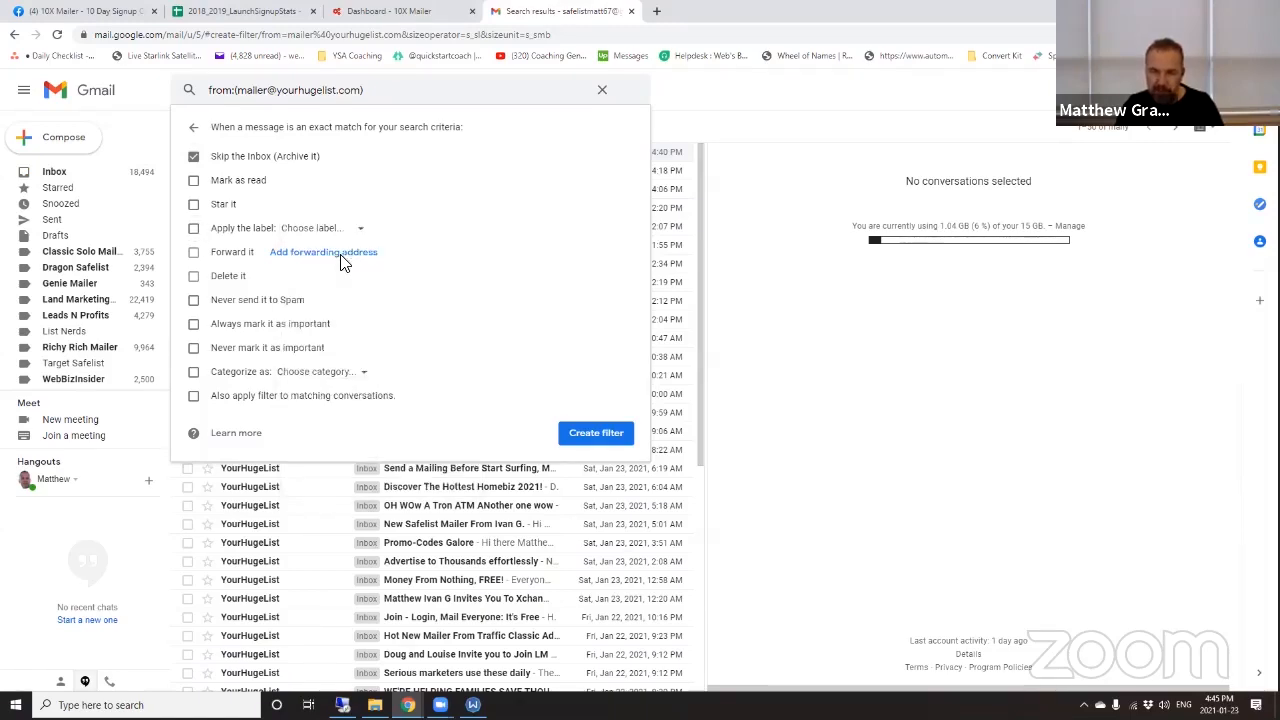
{"action": "type", "text": "Yo"}
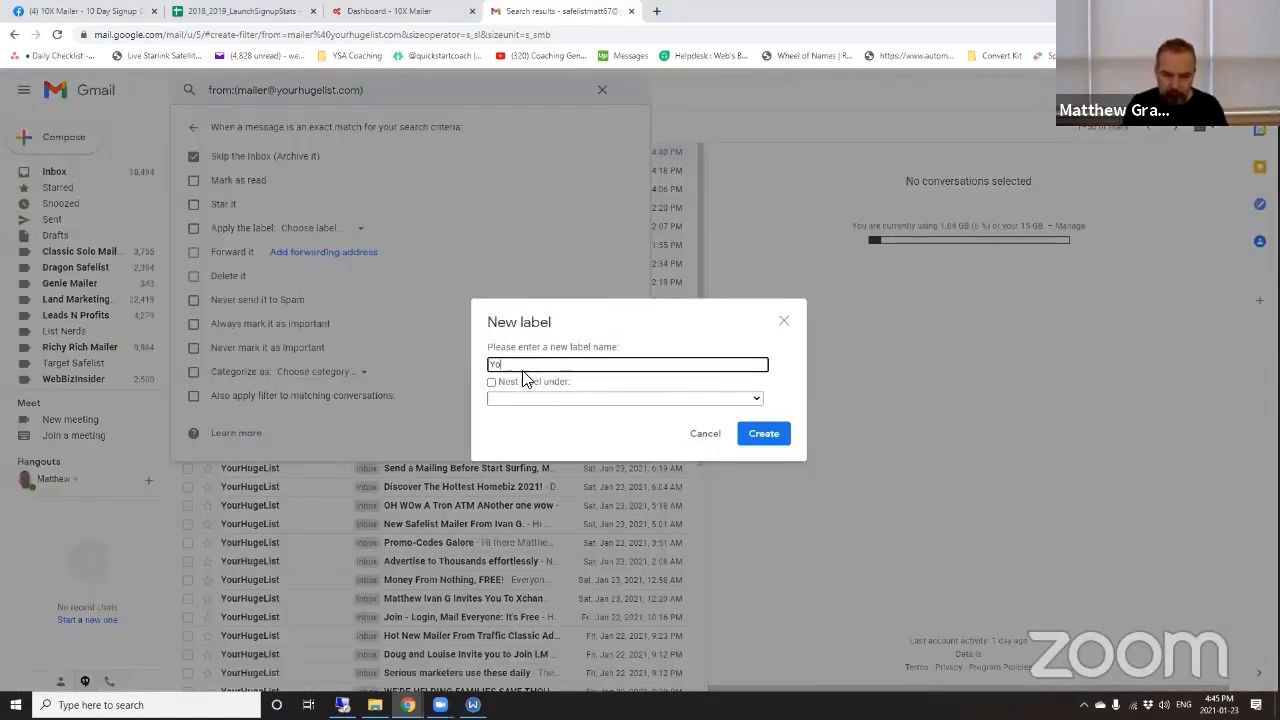
{"action": "type", "text": "ur Huge"}
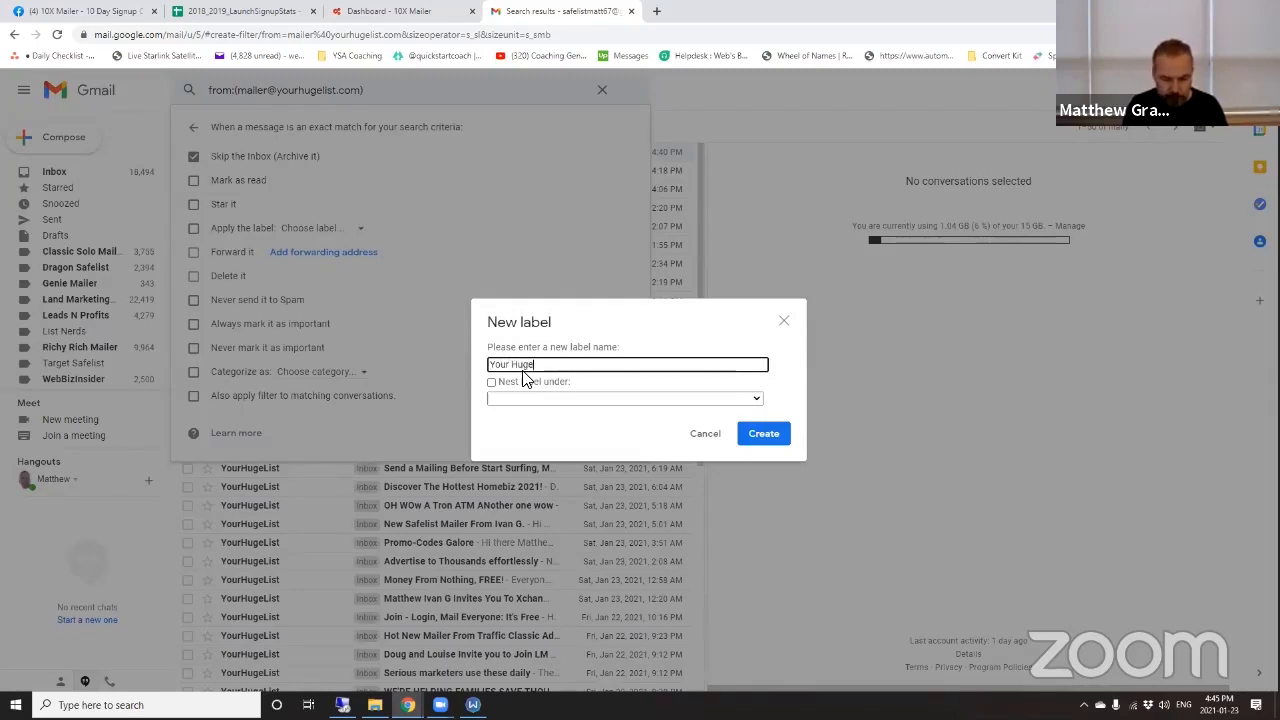
{"action": "type", "text": " List"}
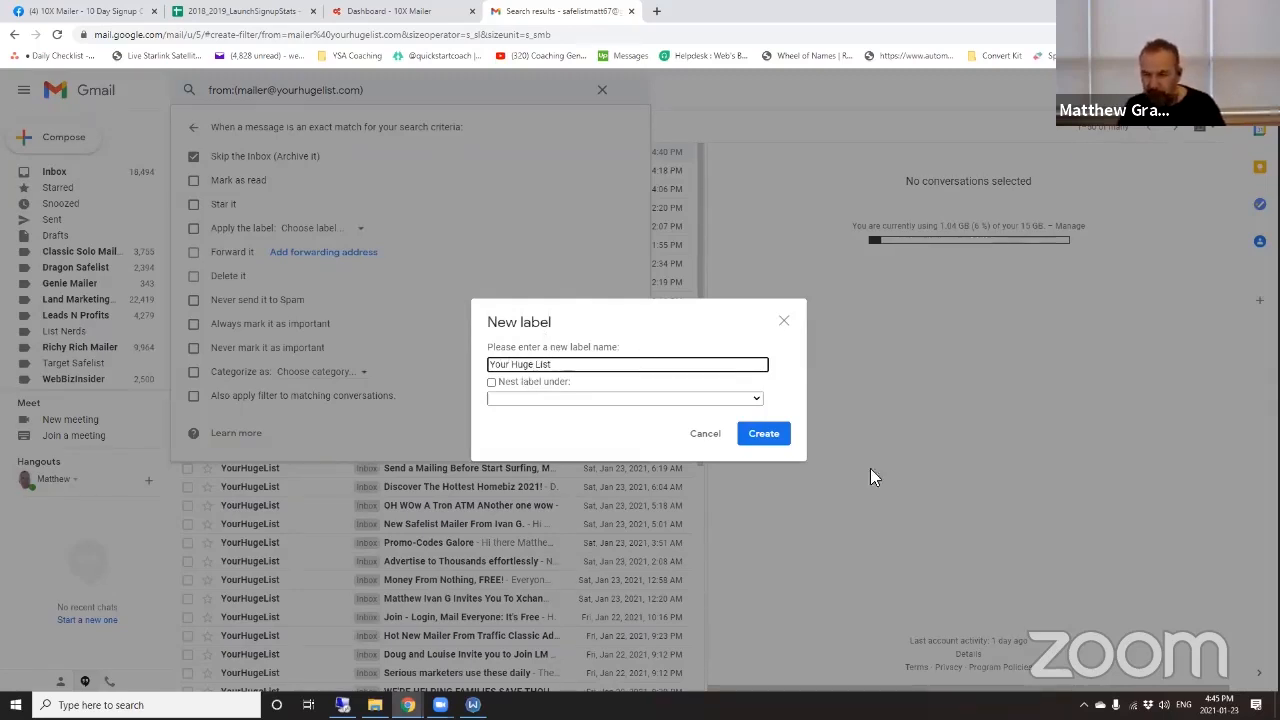
{"action": "left_click", "coordinate": [766, 440]}
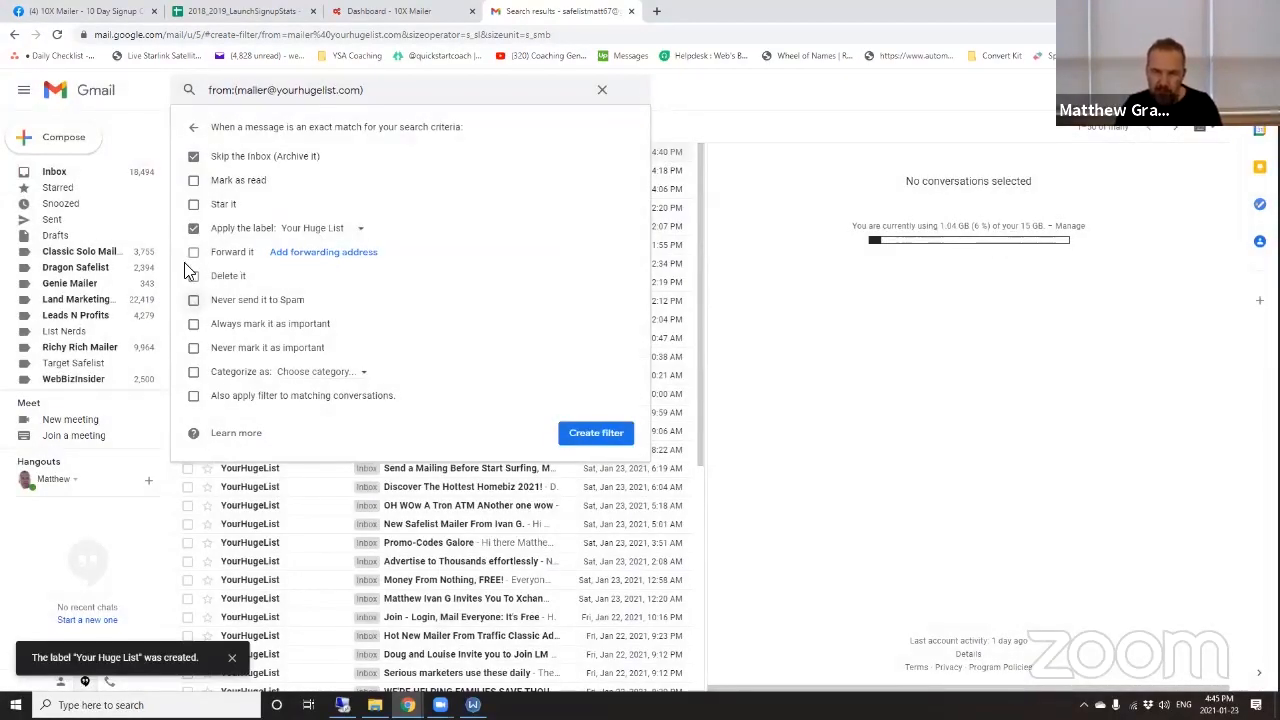
{"action": "left_click", "coordinate": [193, 300]}
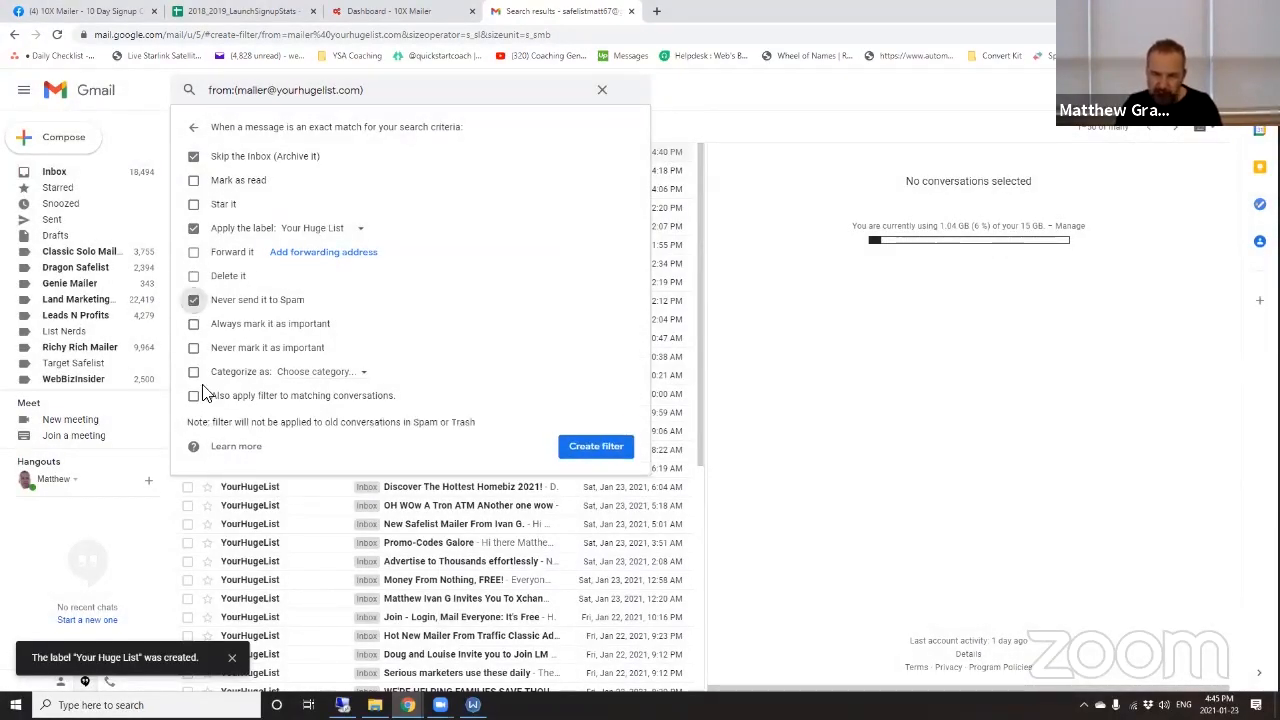
{"action": "left_click", "coordinate": [195, 397]}
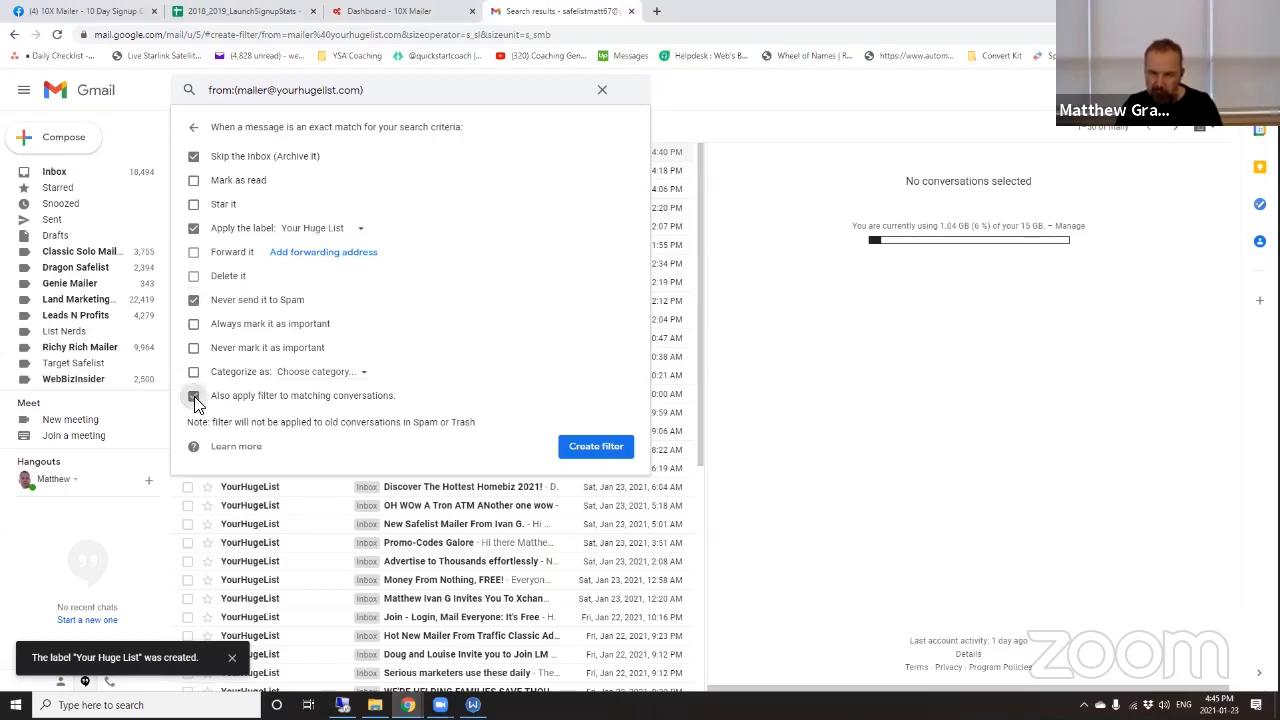
Step: Save the YourHugeList filter and find the new Your Huge List label in the sidebar
{"action": "left_click", "coordinate": [604, 452]}
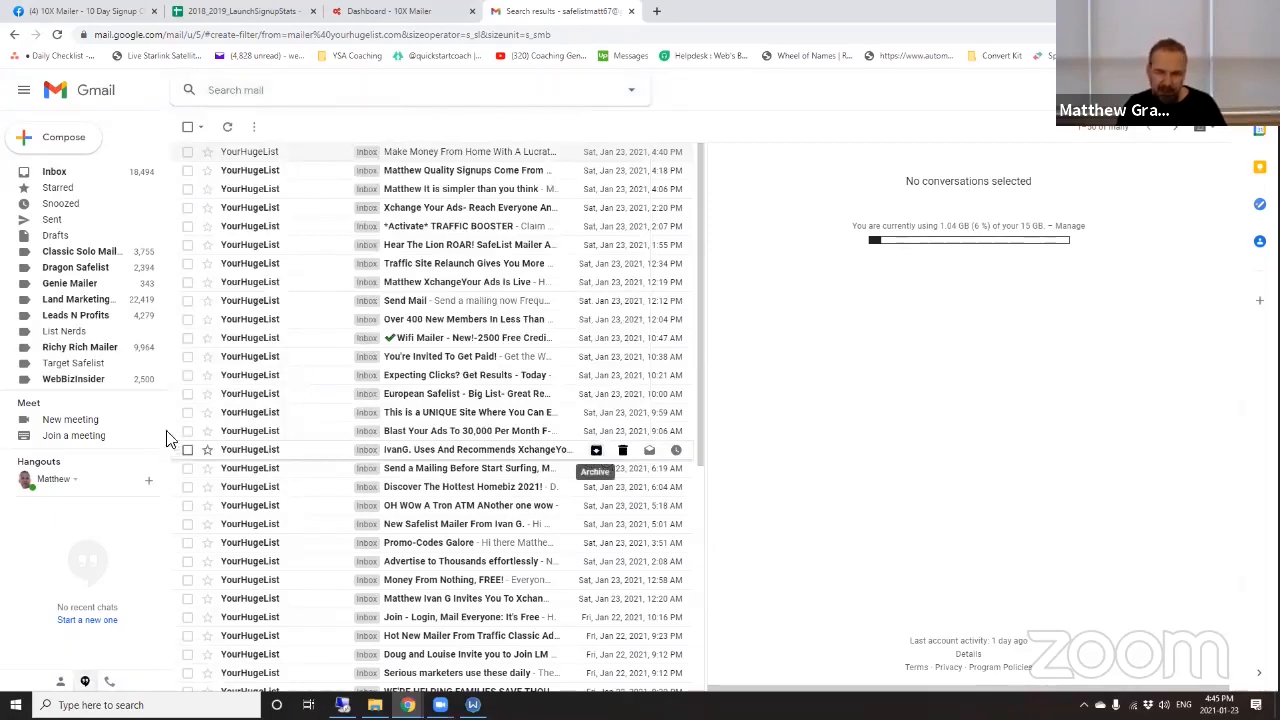
{"action": "scroll", "coordinate": [97, 318], "scroll_direction": "down", "scroll_amount": 1}
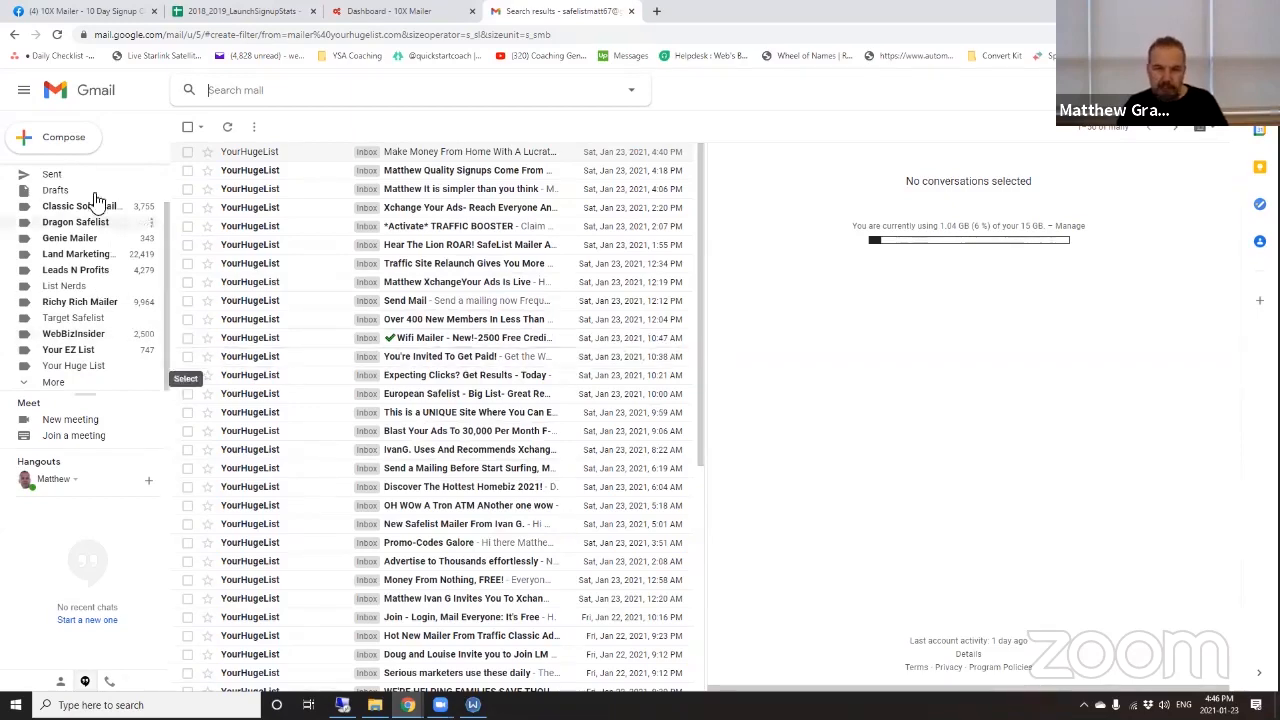
{"action": "scroll", "coordinate": [80, 195], "scroll_direction": "up", "scroll_amount": 2}
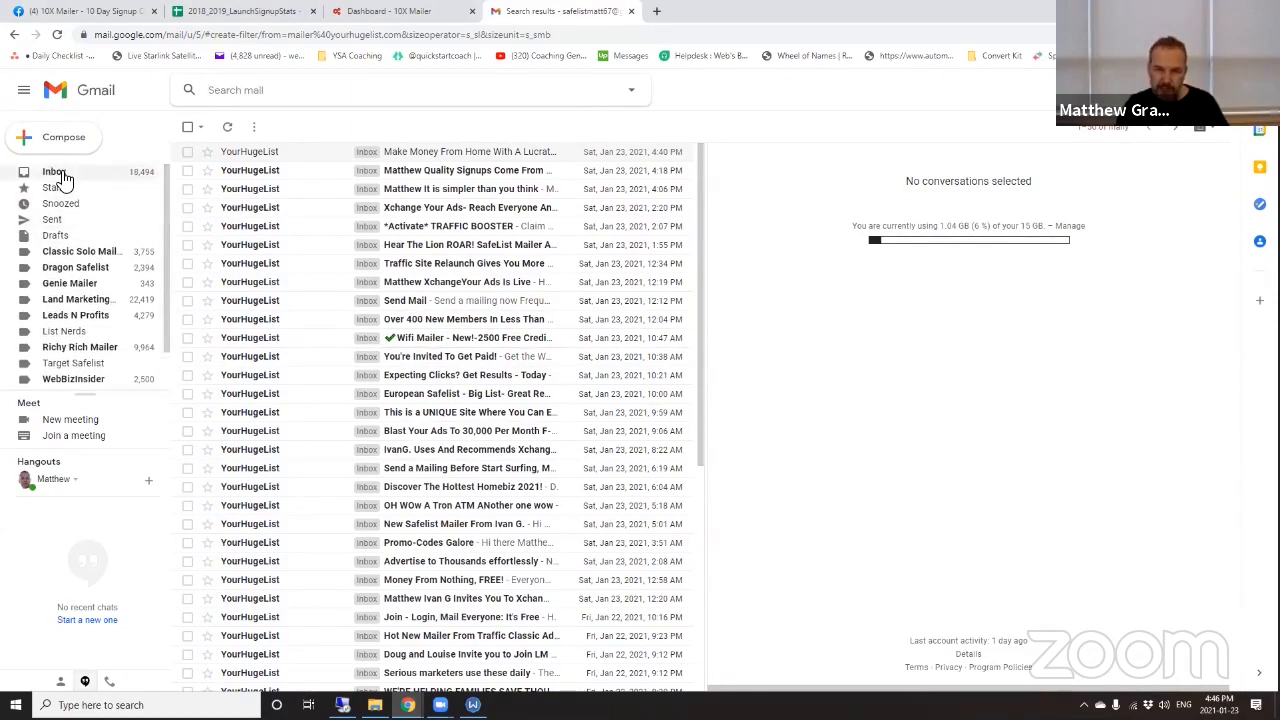
Step: Go back to the inbox, now down to 17,404 messages, and scroll through it
{"action": "left_click", "coordinate": [55, 172]}
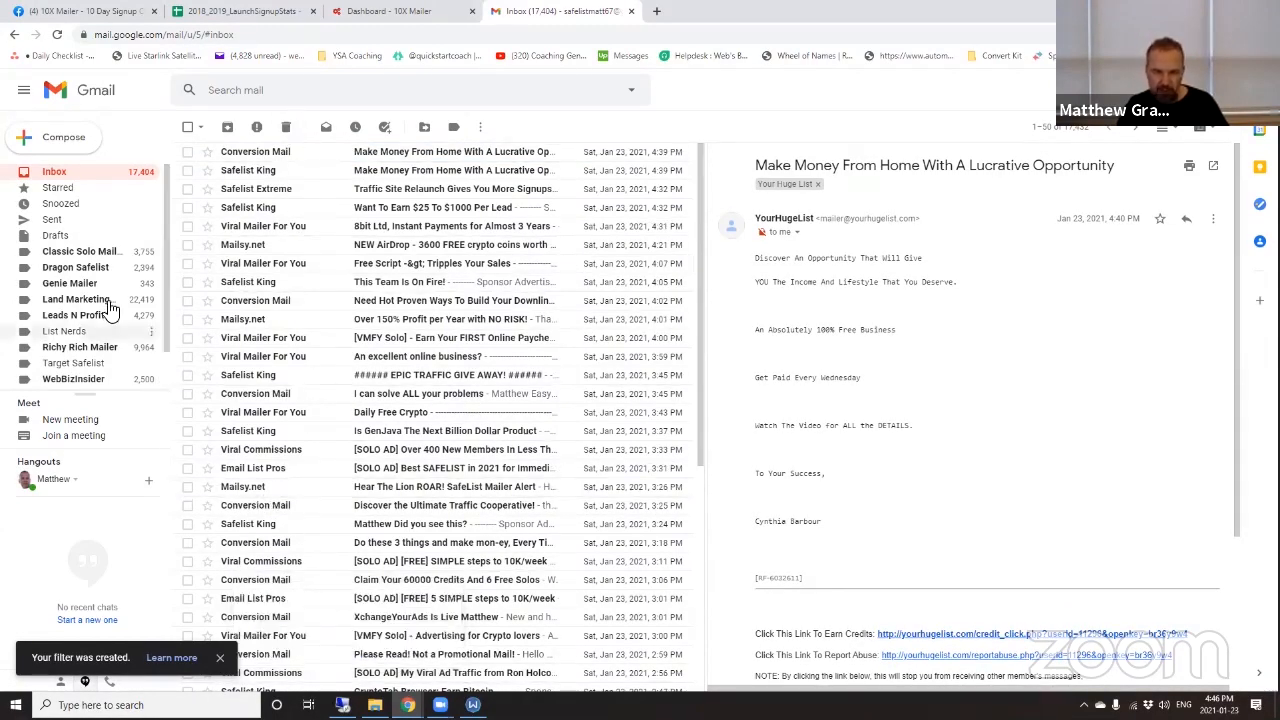
{"action": "scroll", "coordinate": [86, 320], "scroll_direction": "down", "scroll_amount": 1}
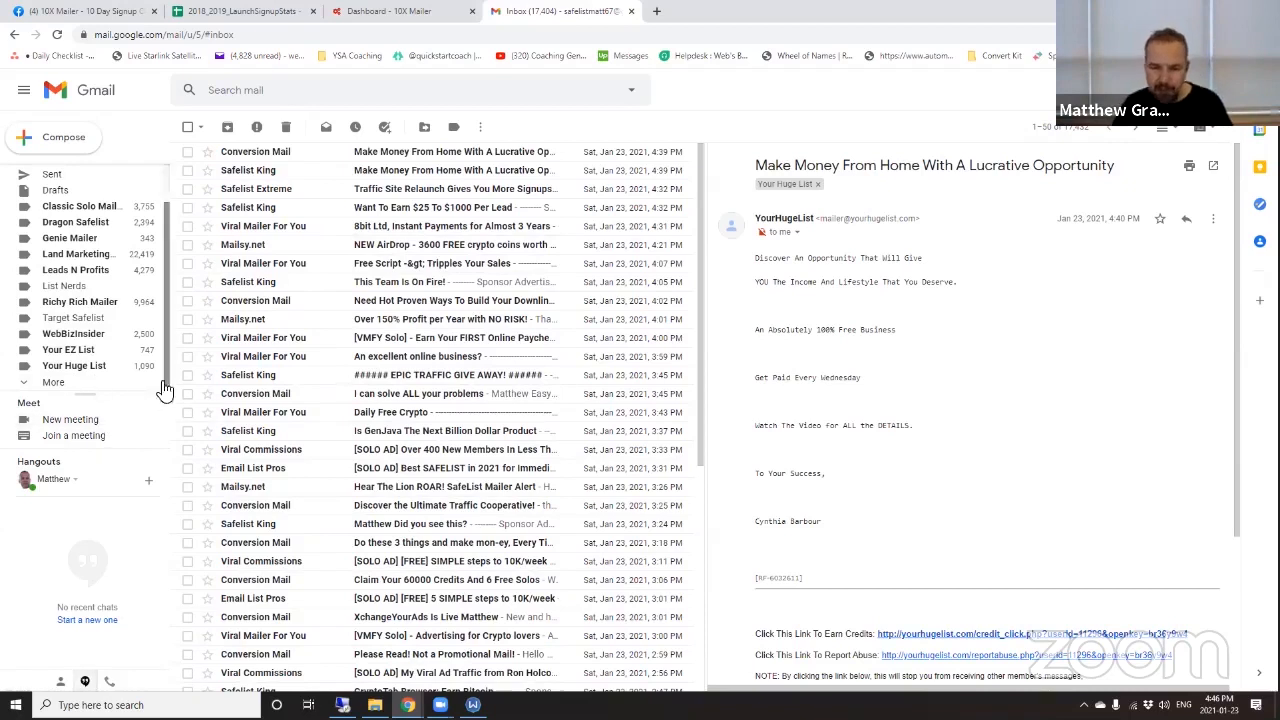
{"action": "scroll", "coordinate": [108, 290], "scroll_direction": "up", "scroll_amount": 2}
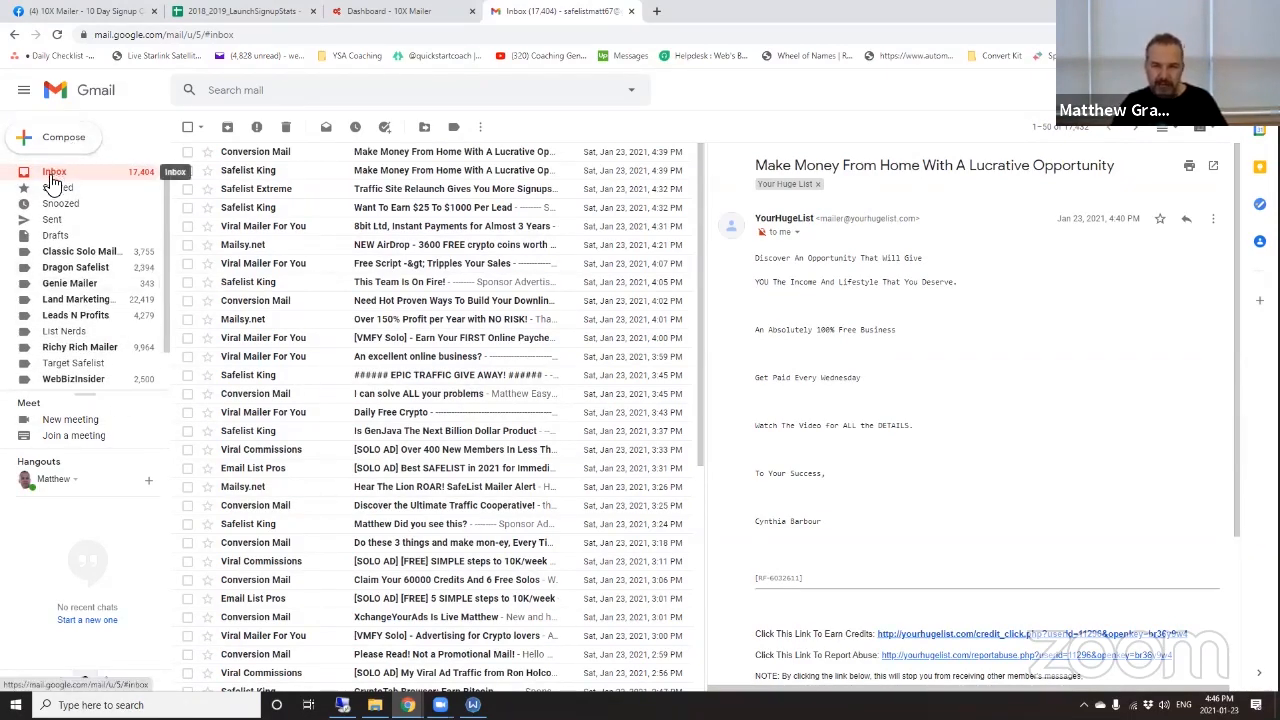
Step: Copy the Conversion Mail sender's address from its latest message and start a filter from it
{"action": "left_click", "coordinate": [258, 156]}
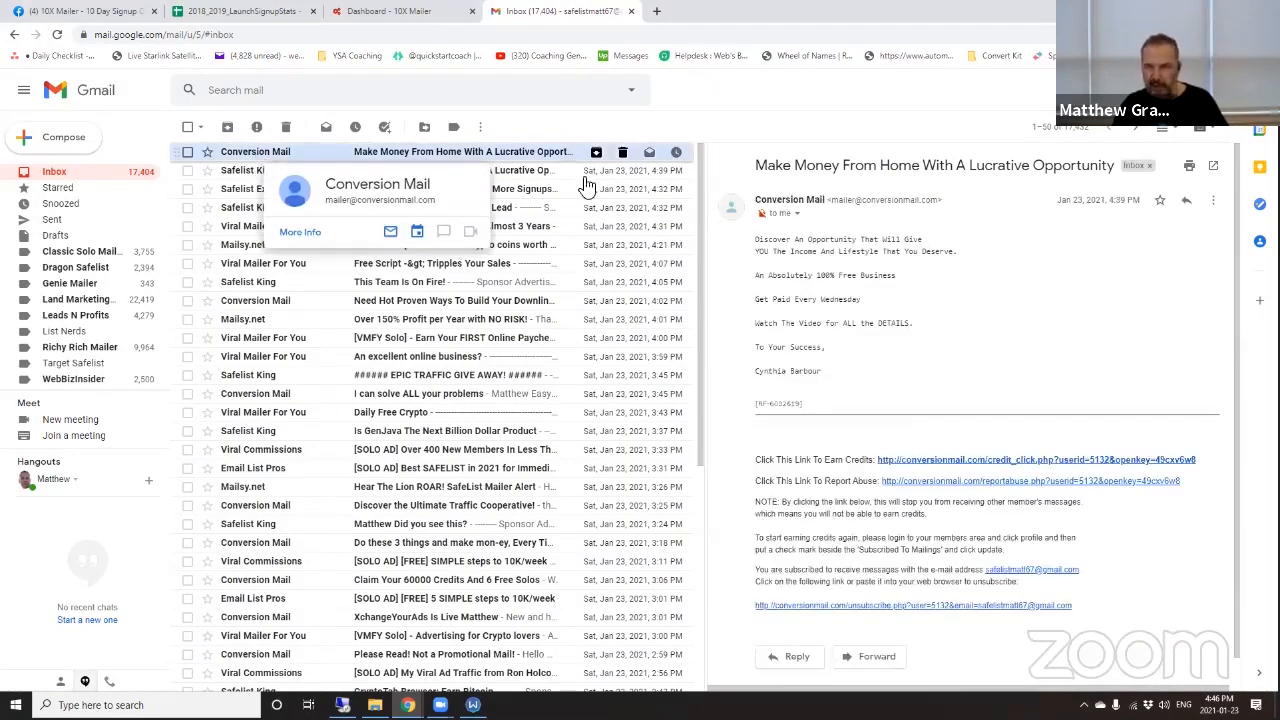
{"action": "left_click_drag", "start_coordinate": [830, 200], "coordinate": [928, 199]}
{"action": "key", "text": "ctrl+c"}
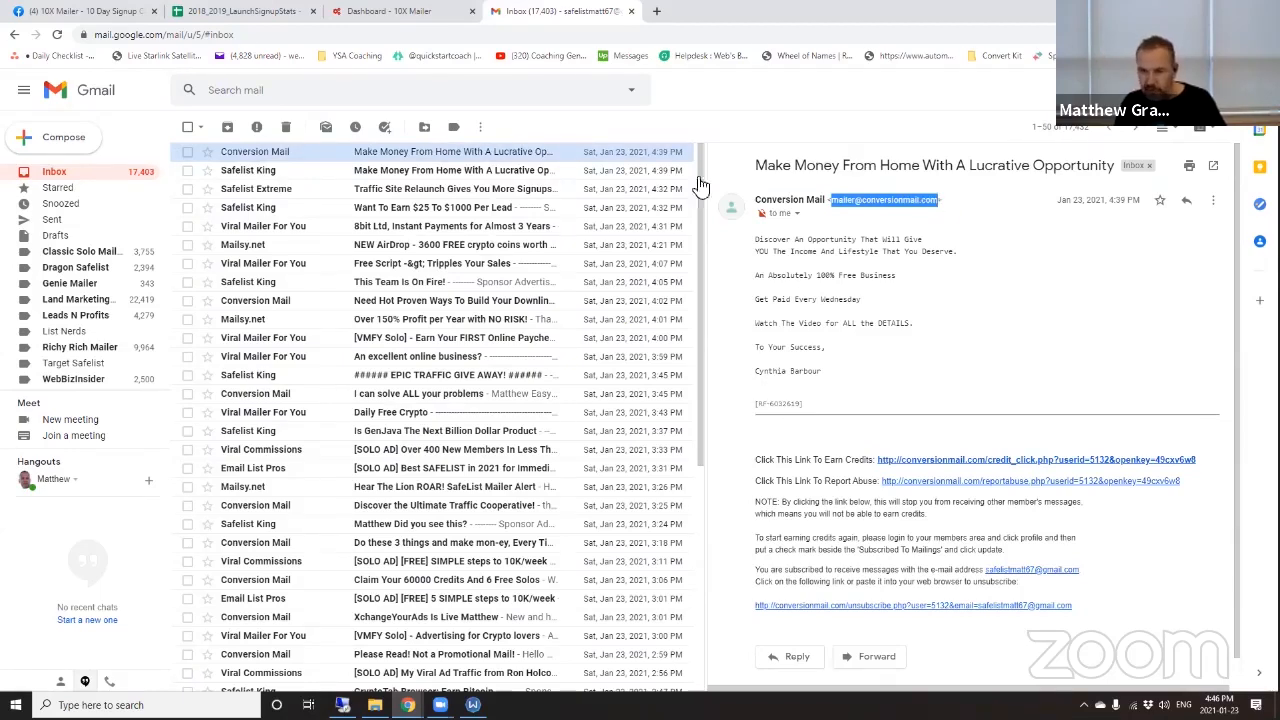
{"action": "left_click", "coordinate": [639, 92]}
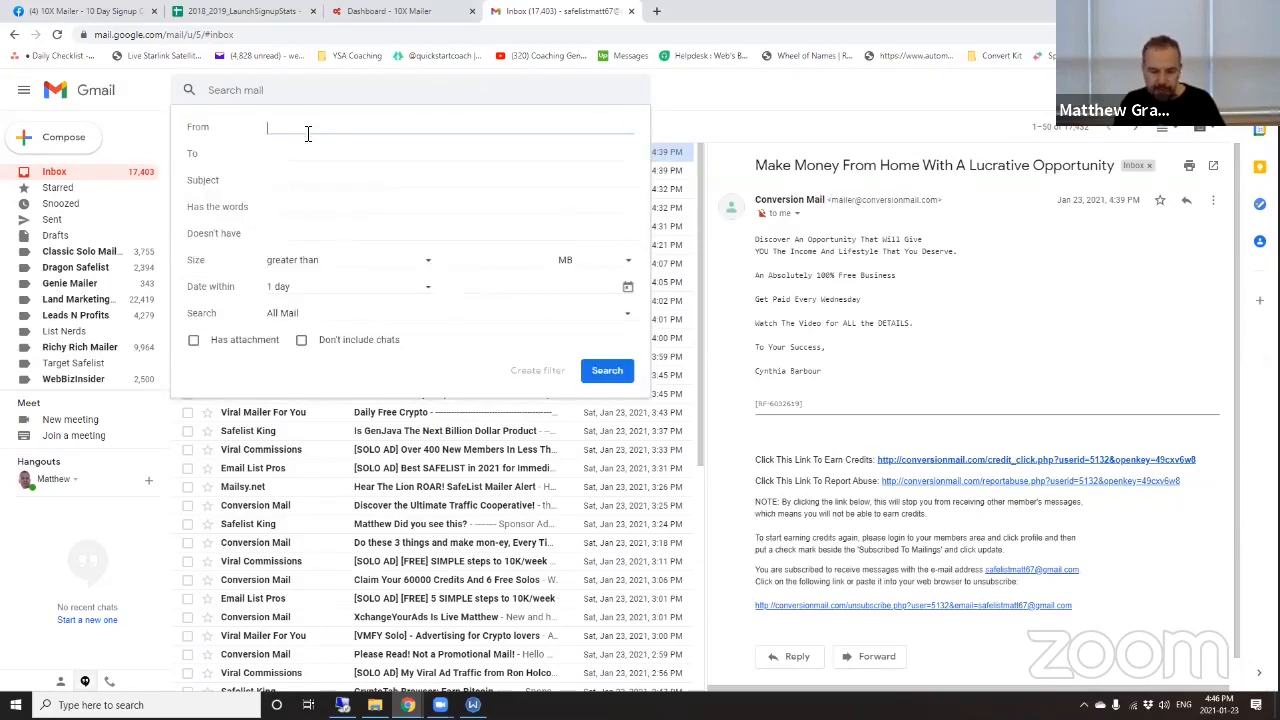
{"action": "key", "text": "ctrl+v"}
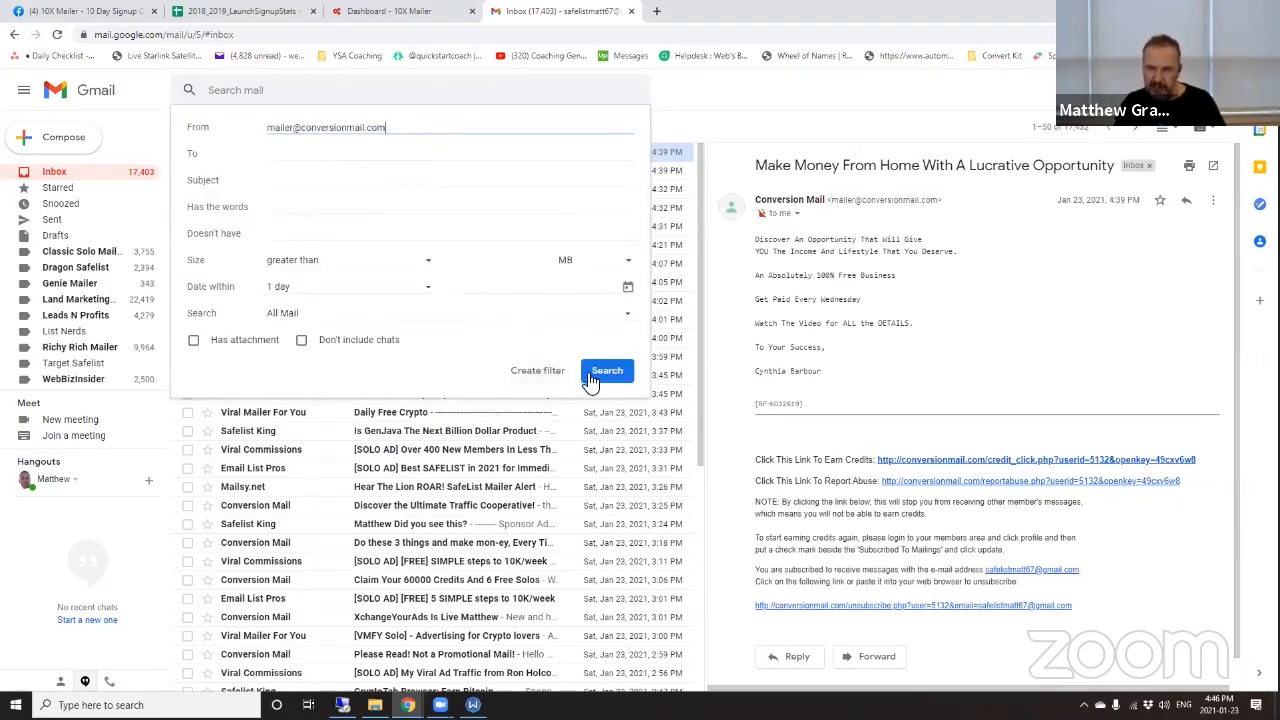
{"action": "left_click", "coordinate": [530, 371]}
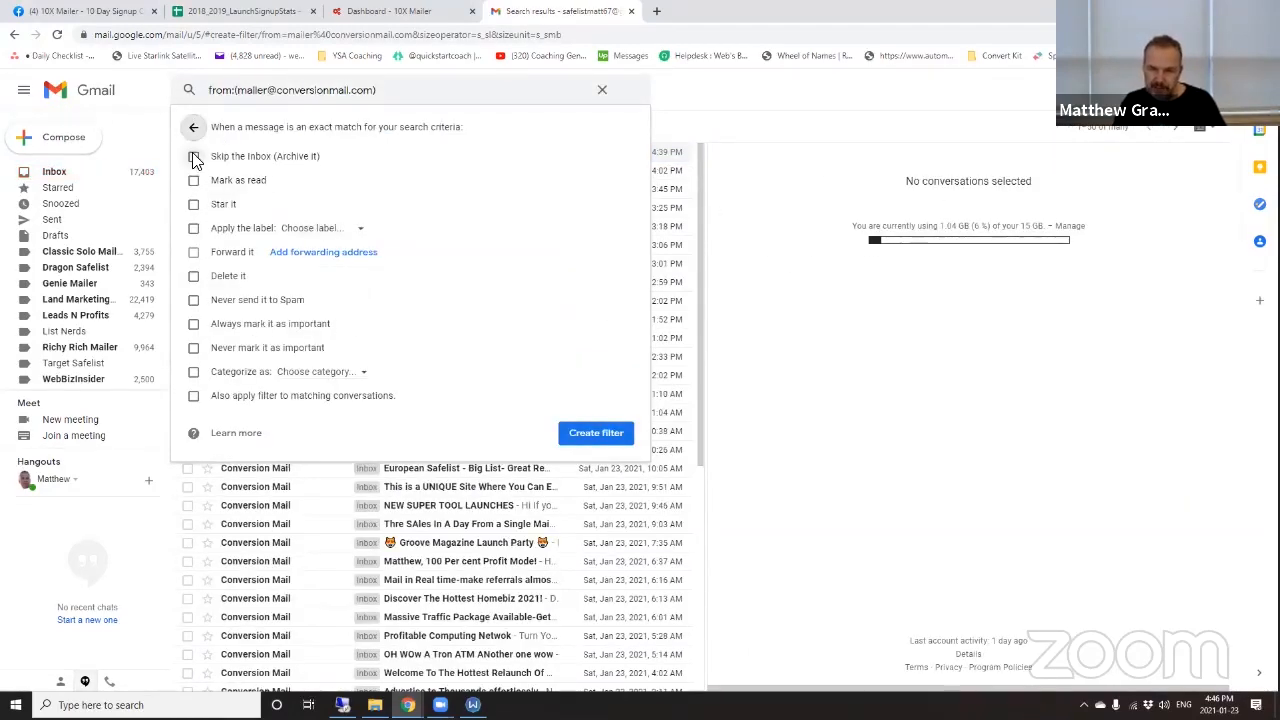
Step: Make the filter skip the inbox and apply a new label named 'Conversion Mail'
{"action": "left_click", "coordinate": [193, 156]}
{"action": "left_click", "coordinate": [193, 229]}
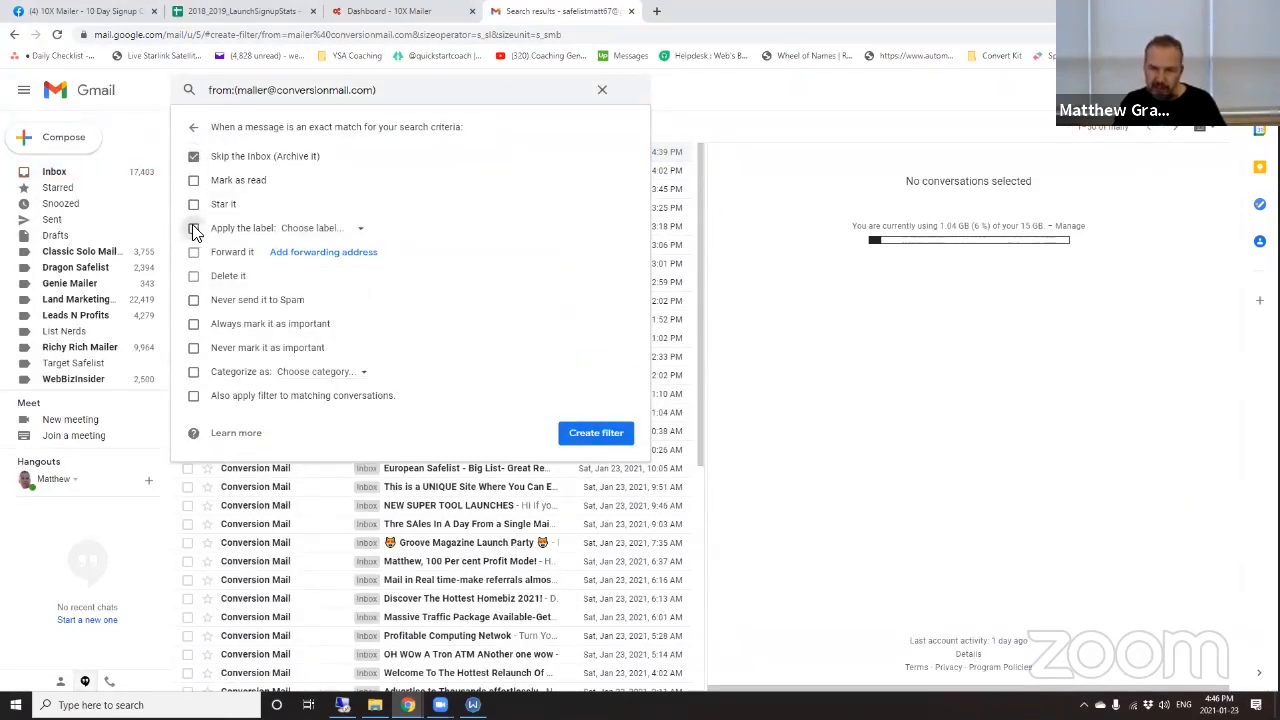
{"action": "left_click", "coordinate": [324, 228]}
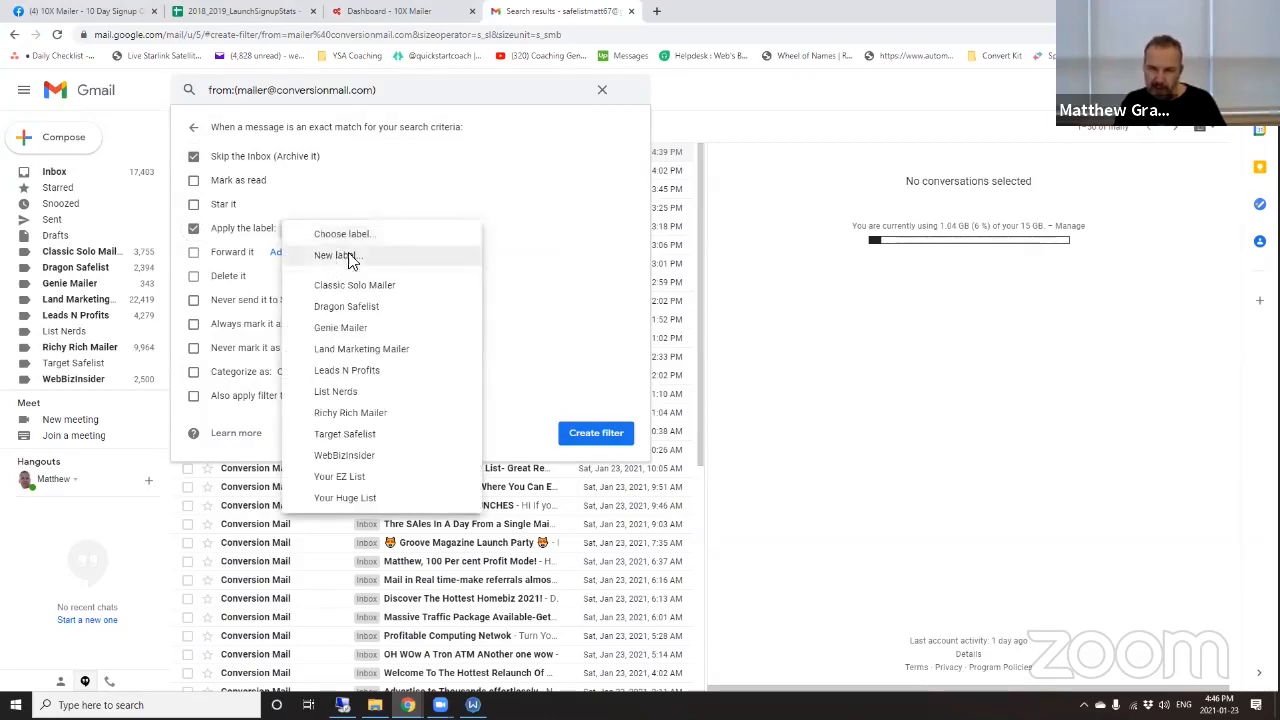
{"action": "left_click", "coordinate": [344, 255]}
{"action": "type", "text": "cONVERS"}
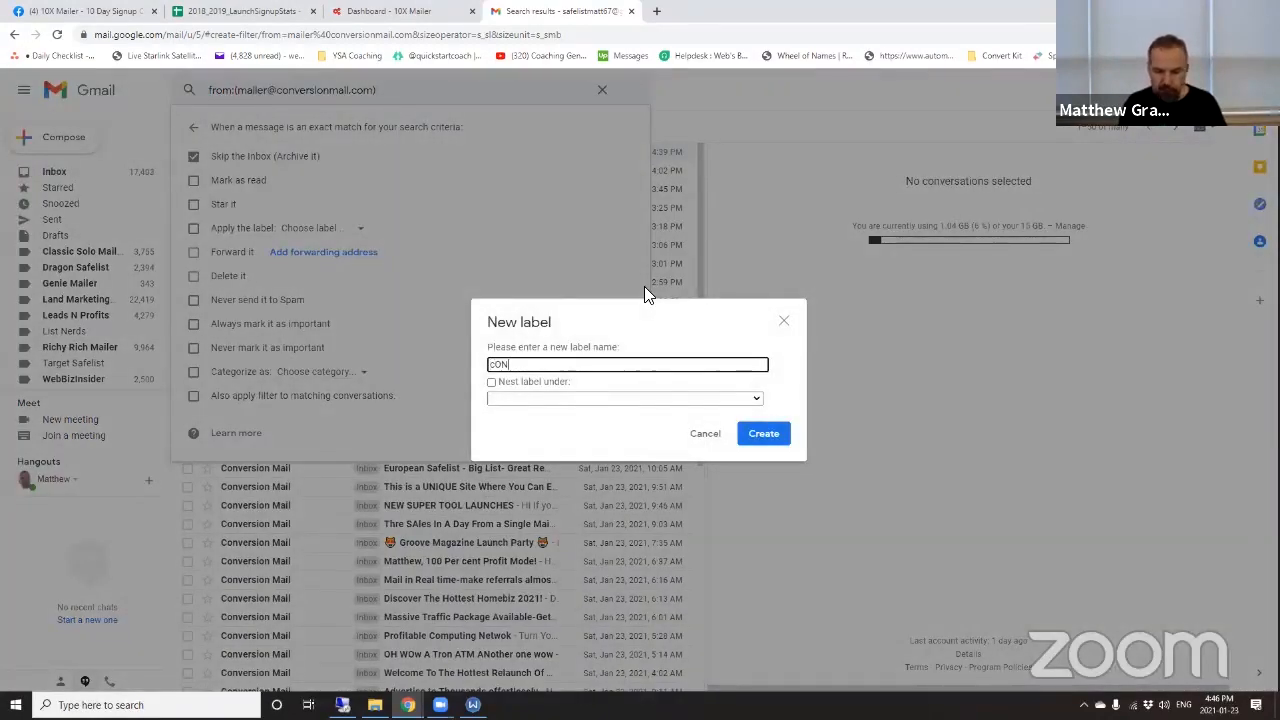
{"action": "key", "text": "BackSpace"}
{"action": "key", "text": "BackSpace"}
{"action": "key", "text": "BackSpace"}
{"action": "key", "text": "BackSpace"}
{"action": "key", "text": "BackSpace"}
{"action": "key", "text": "BackSpace"}
{"action": "key", "text": "BackSpace"}
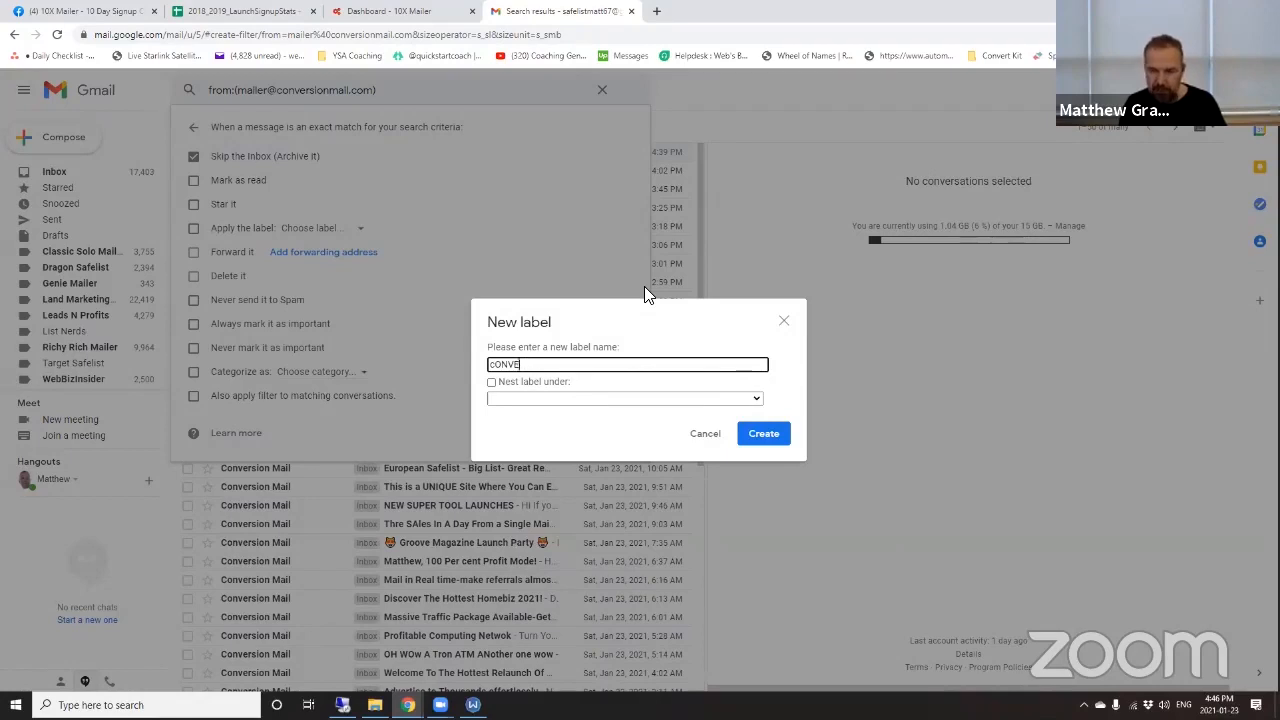
{"action": "type", "text": "Con"}
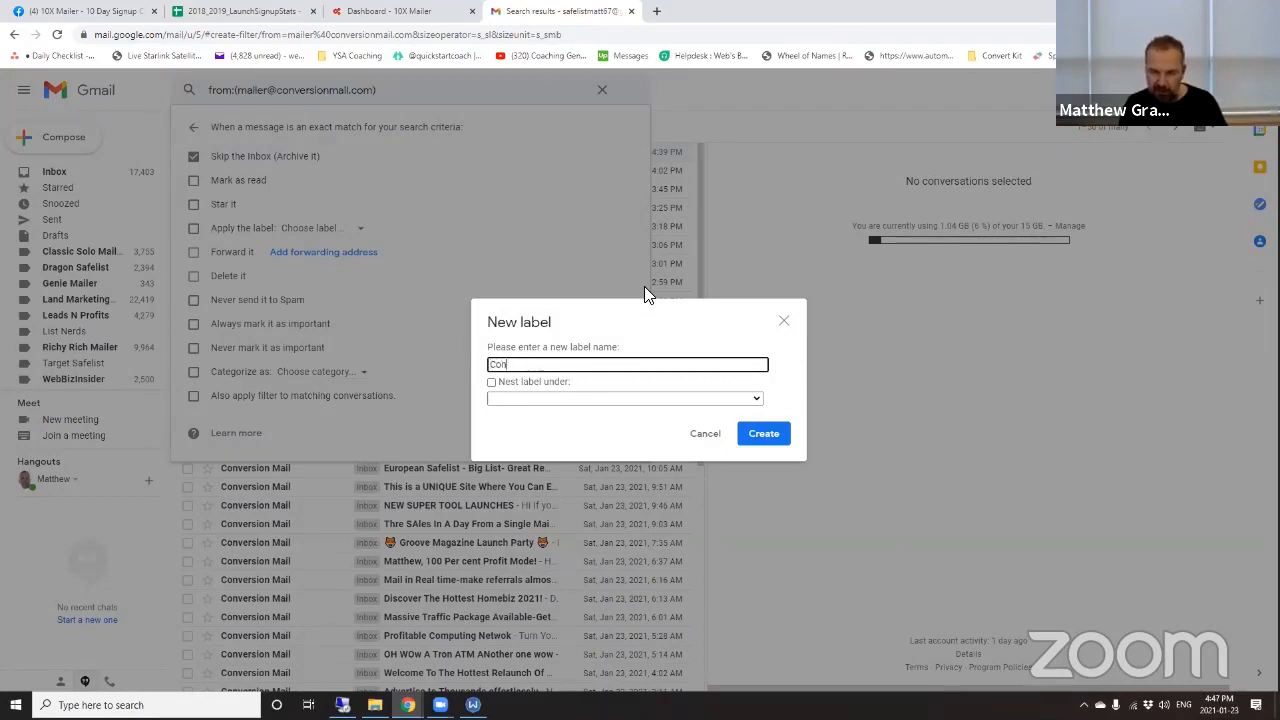
{"action": "type", "text": "version Mail"}
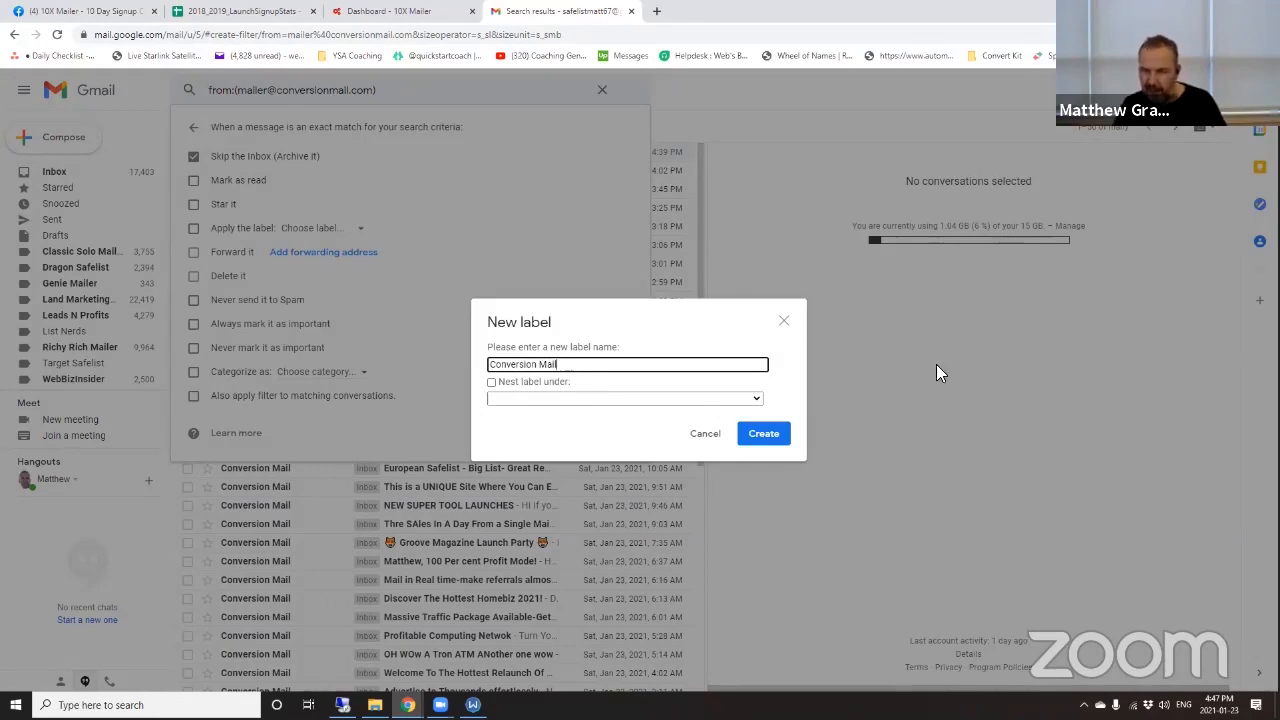
{"action": "left_click", "coordinate": [765, 434]}
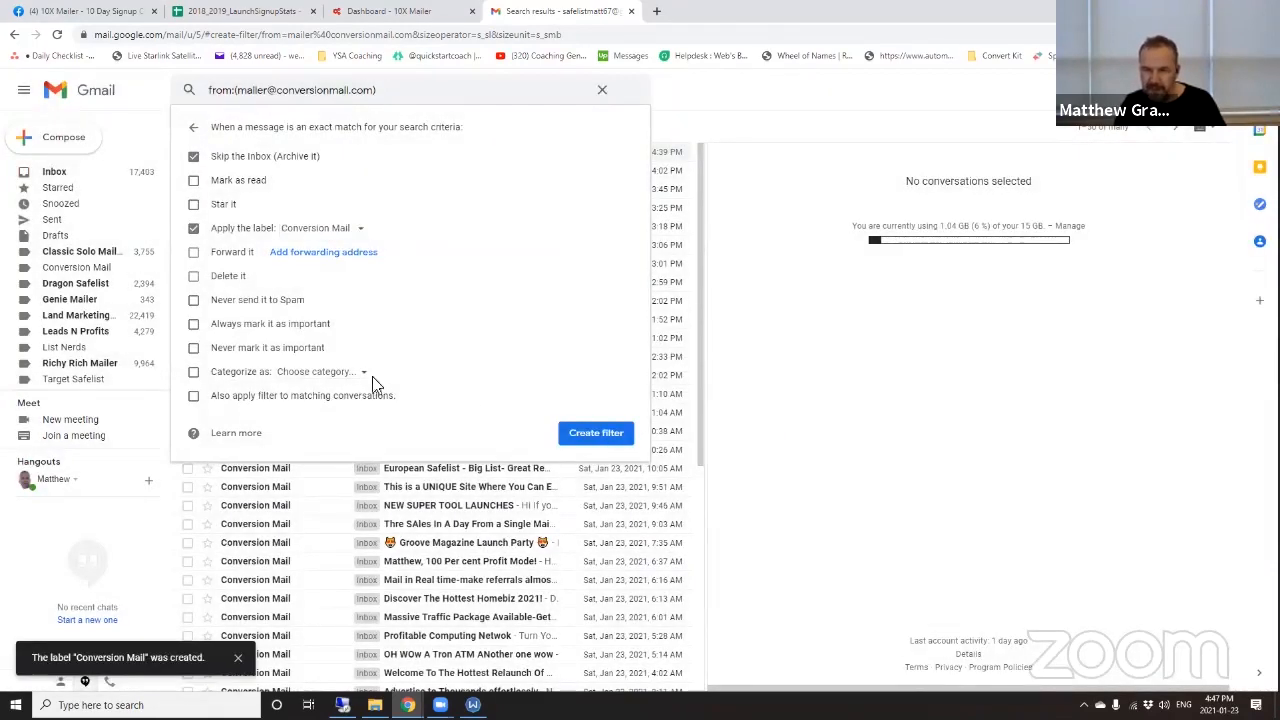
Step: Set it to never send to spam, apply to existing conversations, and save the filter
{"action": "left_click", "coordinate": [193, 300]}
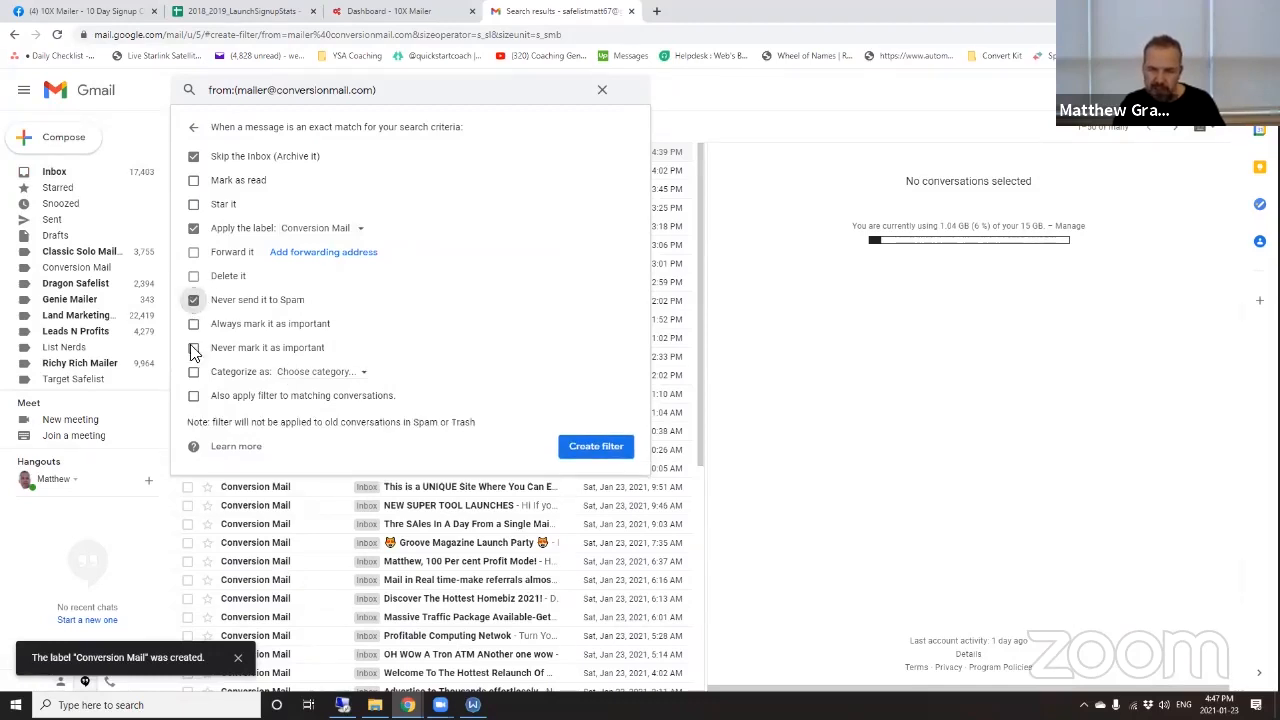
{"action": "left_click", "coordinate": [193, 396]}
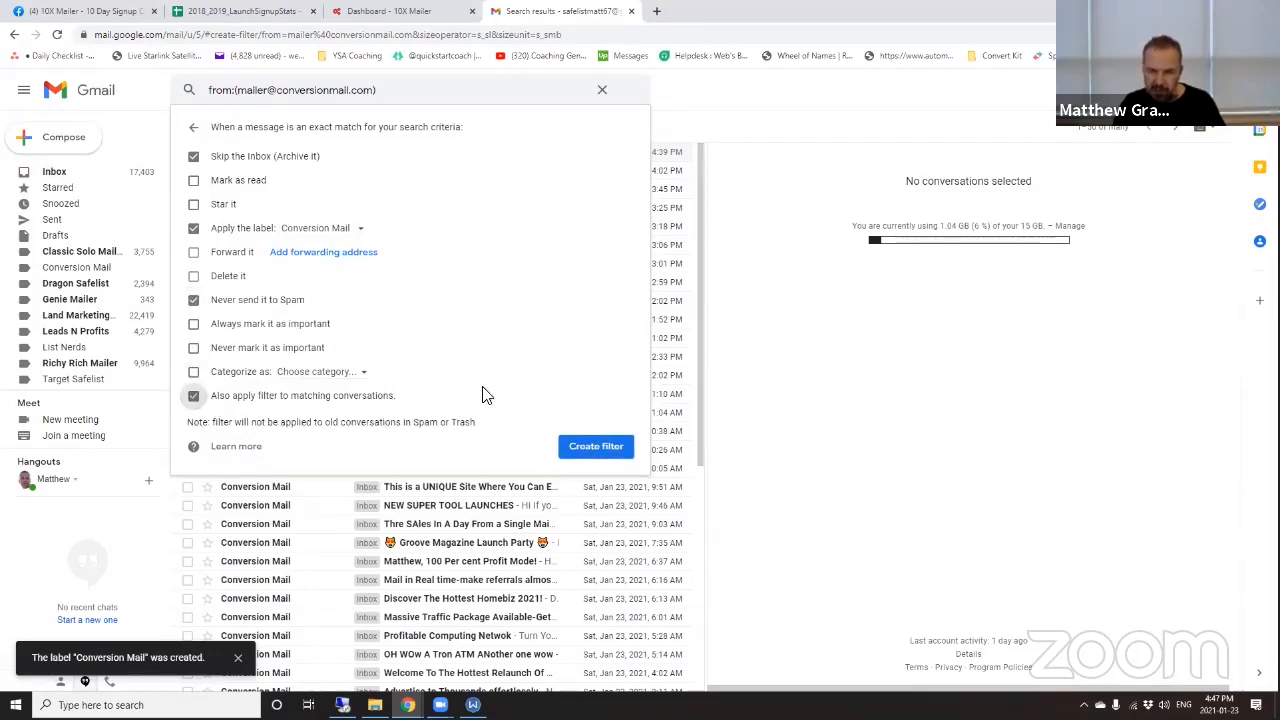
{"action": "left_click", "coordinate": [598, 450]}
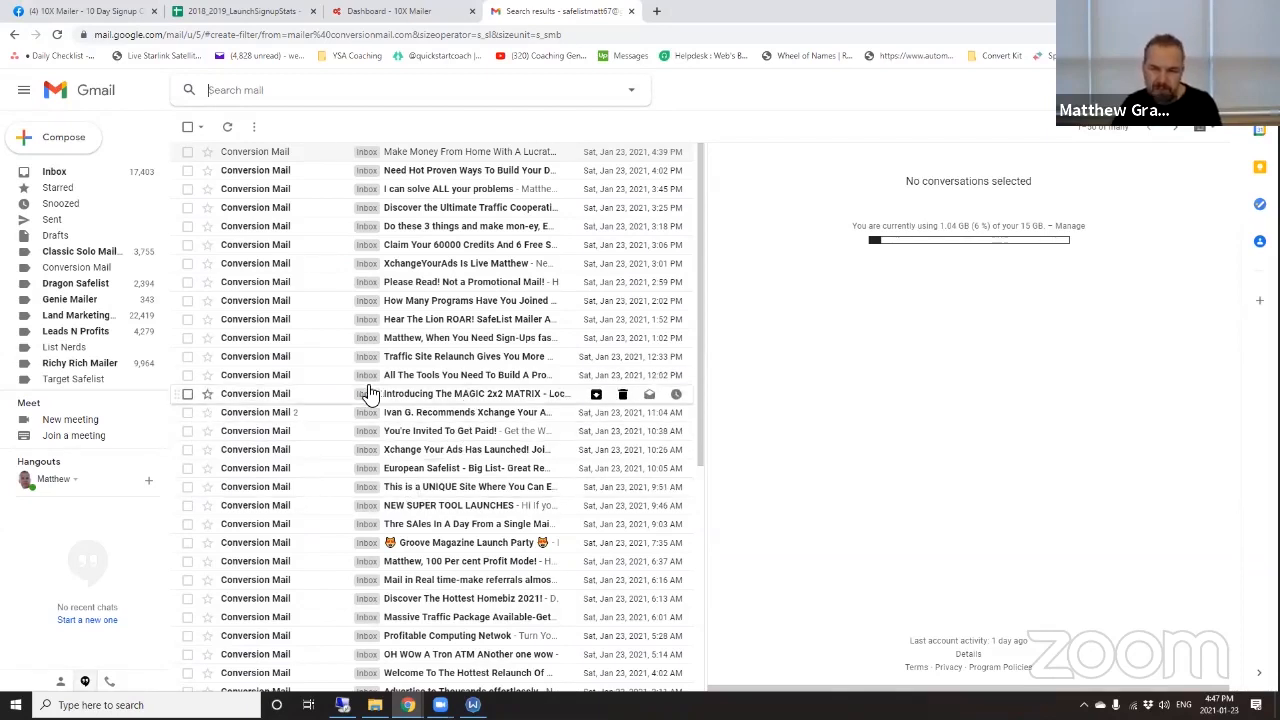
Step: Select the Search mail box while confirming the inbox is down to 14,216 messages
{"action": "left_click", "coordinate": [206, 92]}
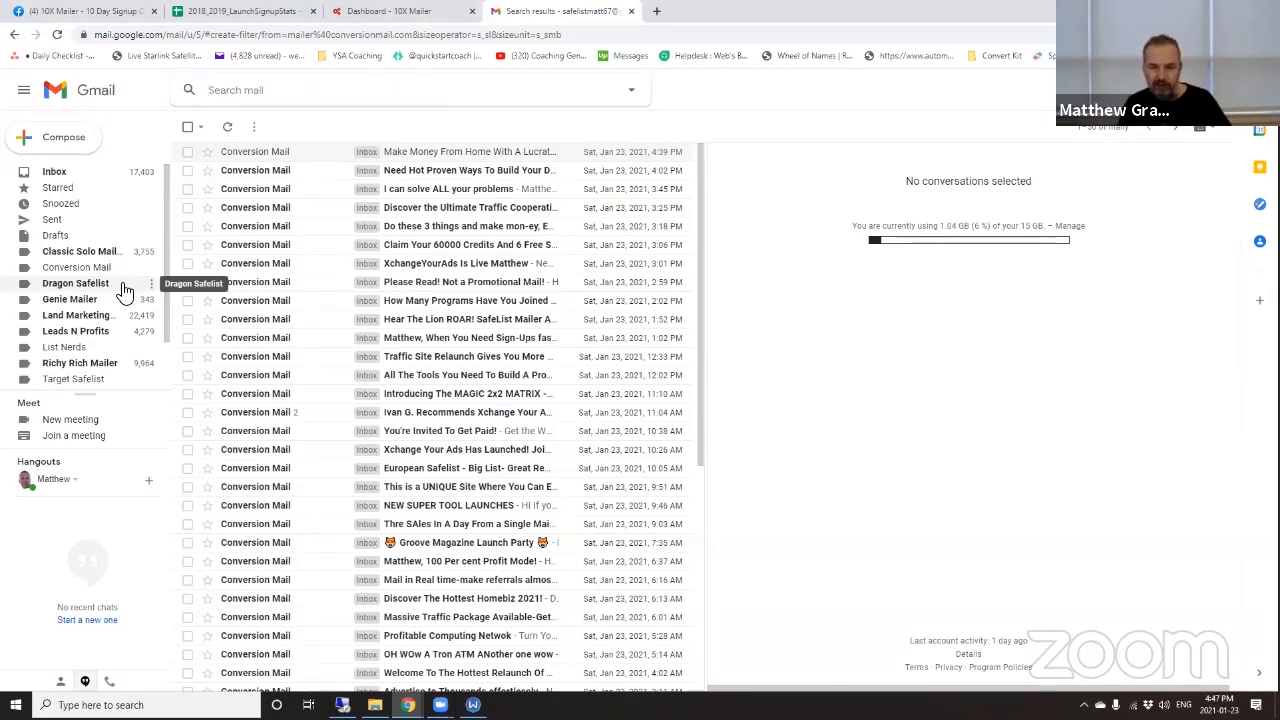
{"action": "key", "text": "/"}
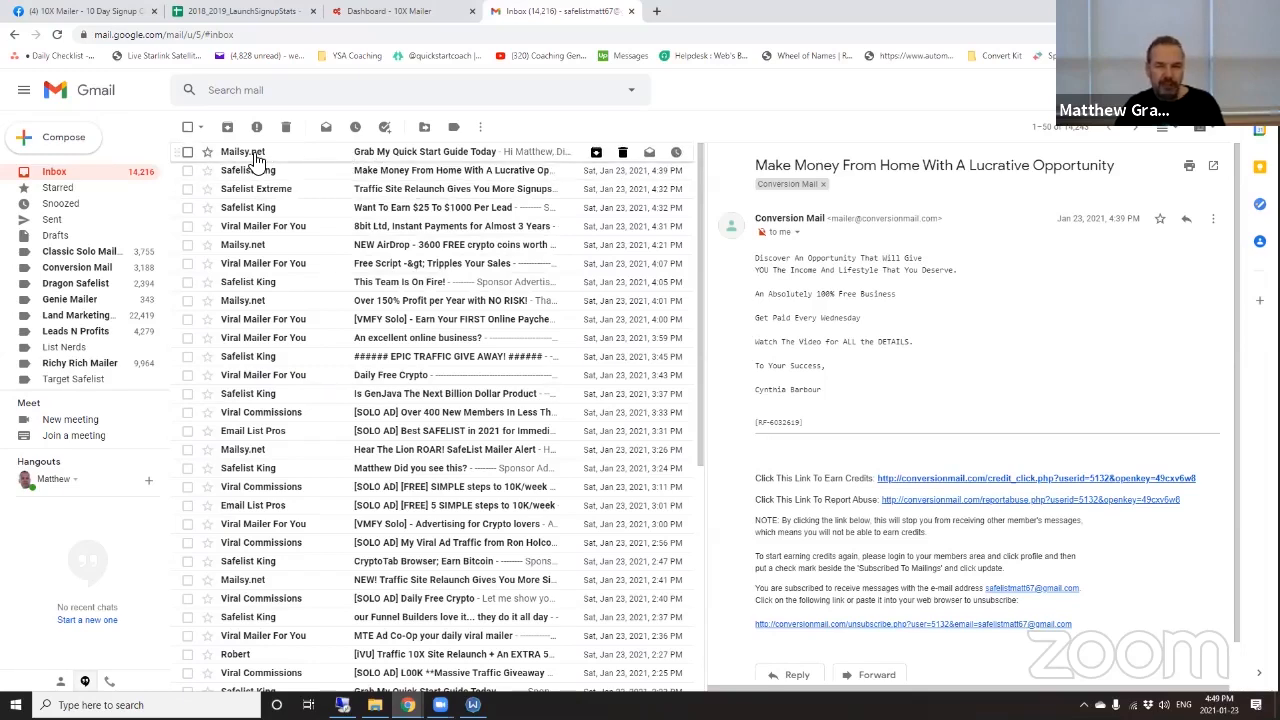
{"action": "mouse_move", "coordinate": [255, 160]}
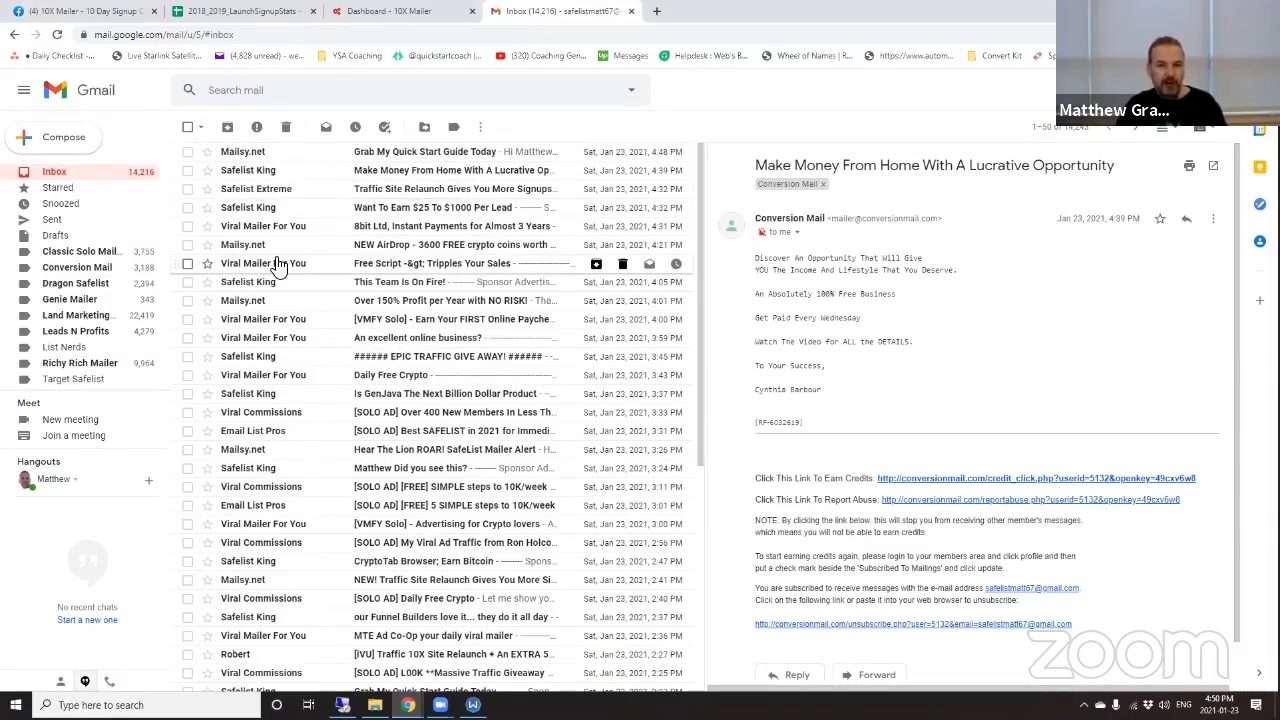
{"action": "mouse_move", "coordinate": [280, 265]}
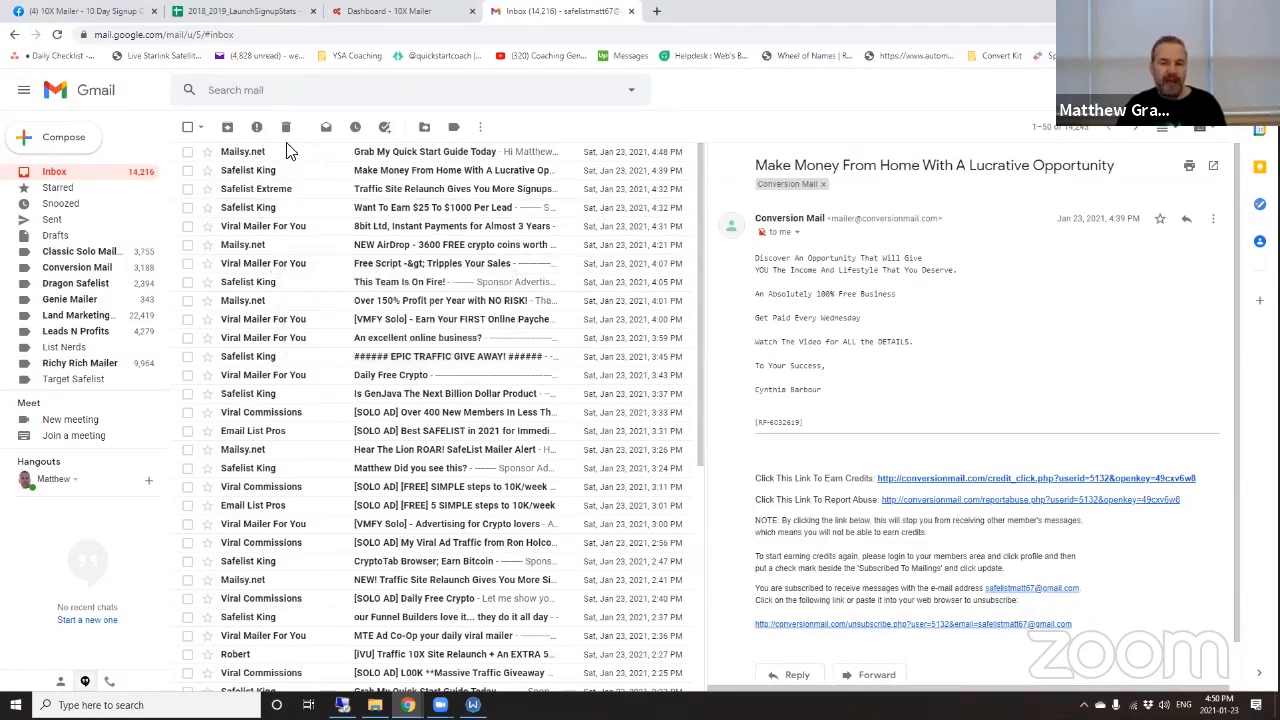
{"action": "mouse_move", "coordinate": [278, 199]}
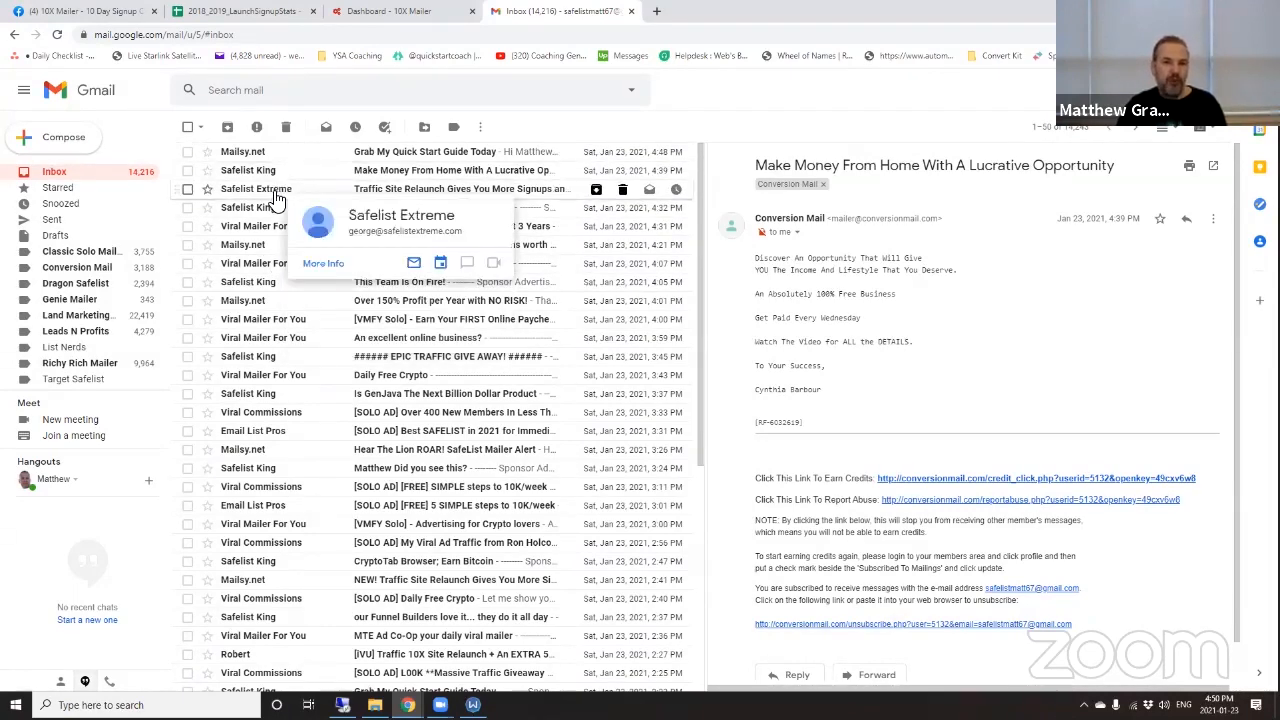